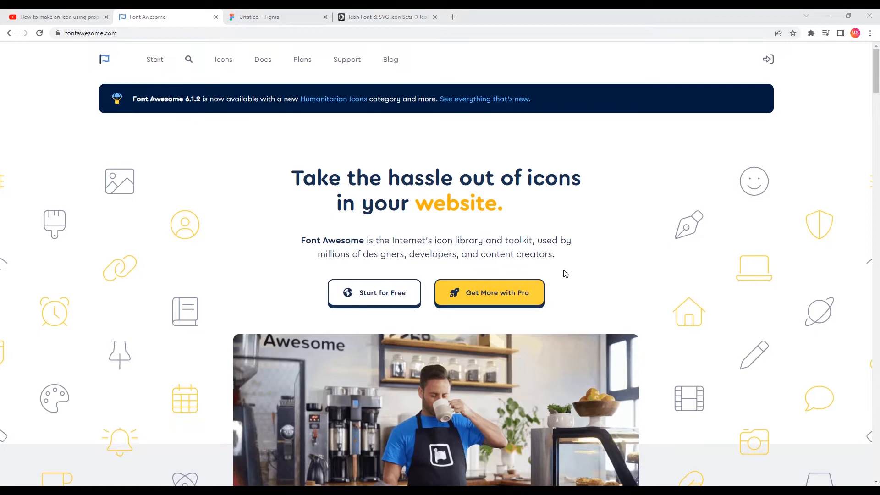
- Open Font Awesome's free start page, review its setup and usage options, and switch to the YouTube video on icon design grids
scroll(486, 233, down, 1)
scroll(413, 216, up, 1)
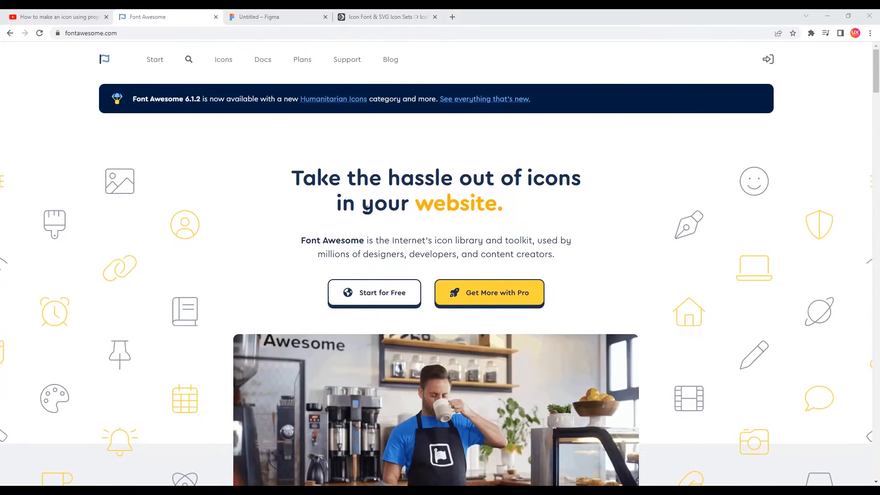
click(377, 288)
scroll(398, 288, down, 5)
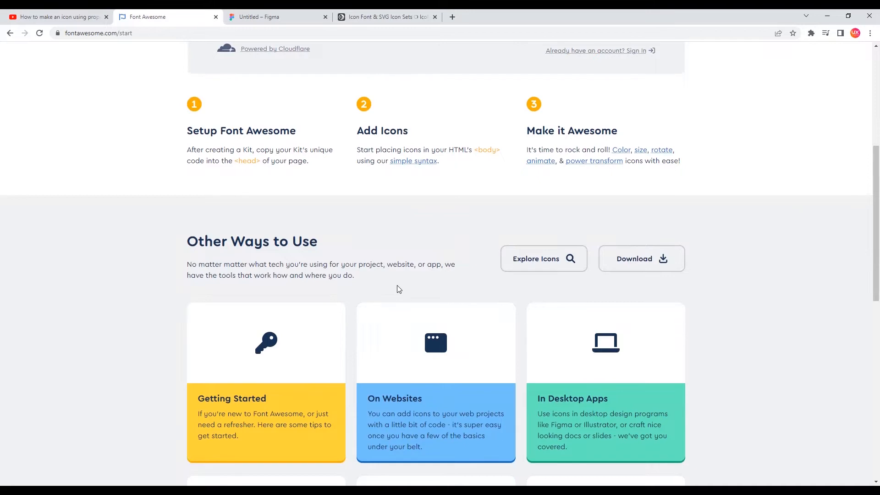
scroll(399, 288, down, 2)
scroll(399, 289, down, 2)
scroll(398, 290, up, 3)
scroll(397, 290, up, 7)
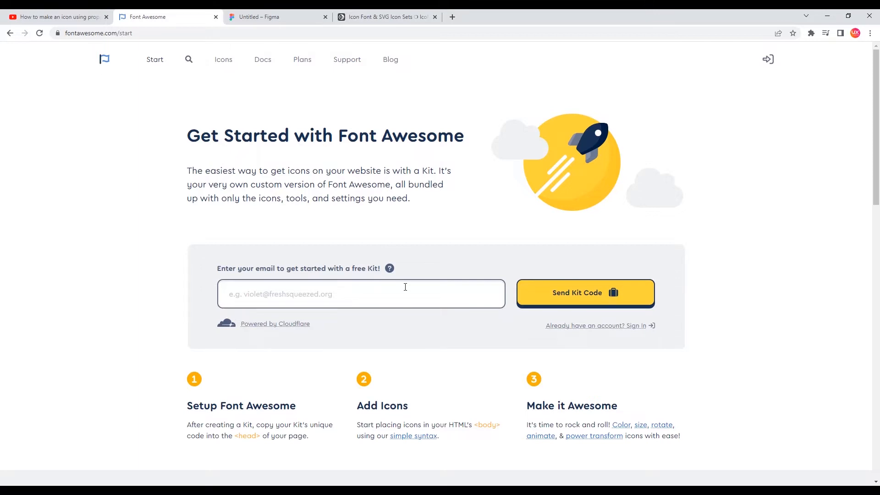
click(77, 21)
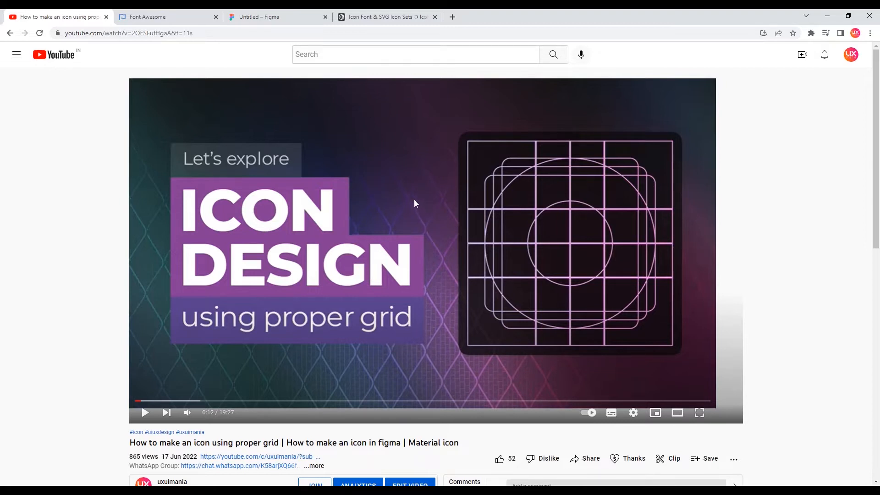
- Switch to the Untitled Figma file, run the Heroicons plugin and filter its icons to Solid
click(275, 17)
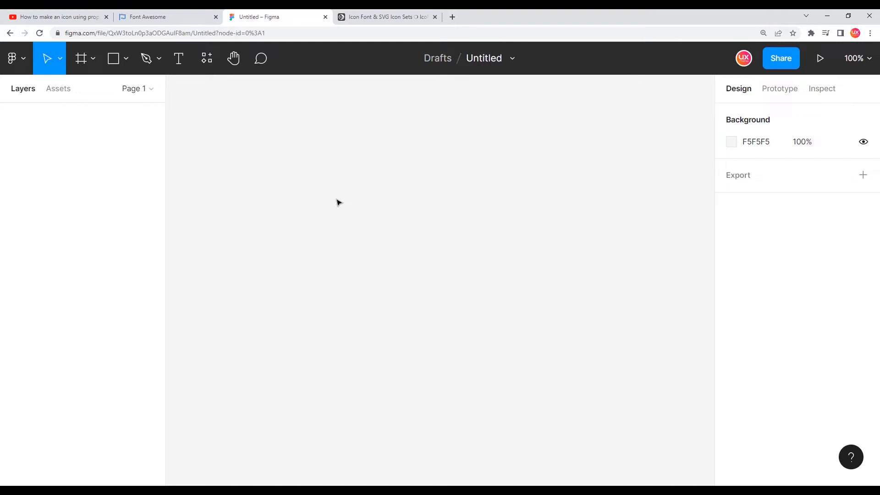
click(207, 60)
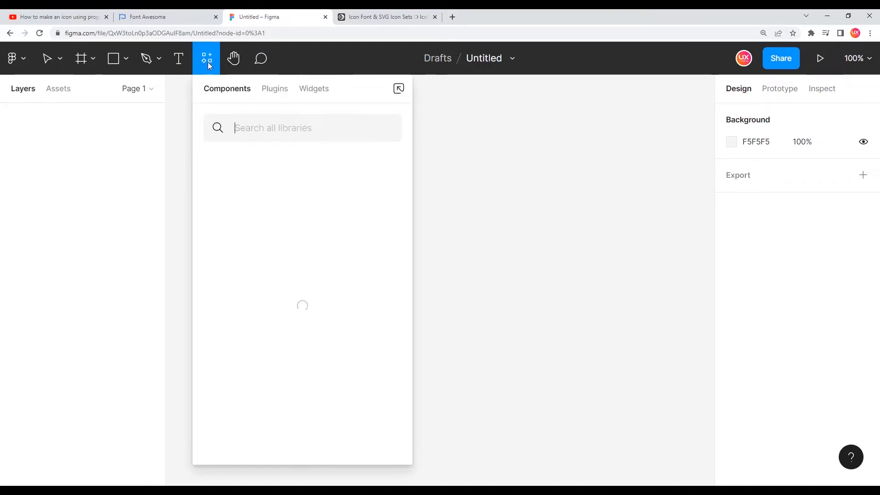
click(275, 90)
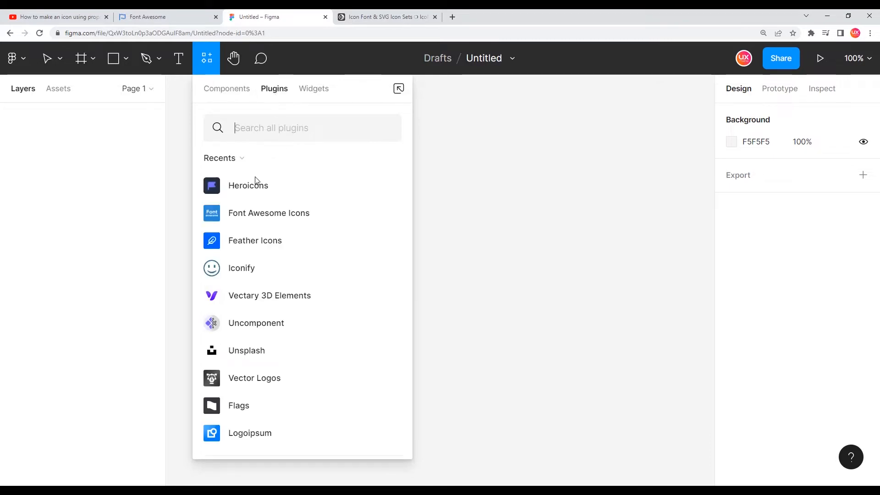
click(281, 191)
click(303, 275)
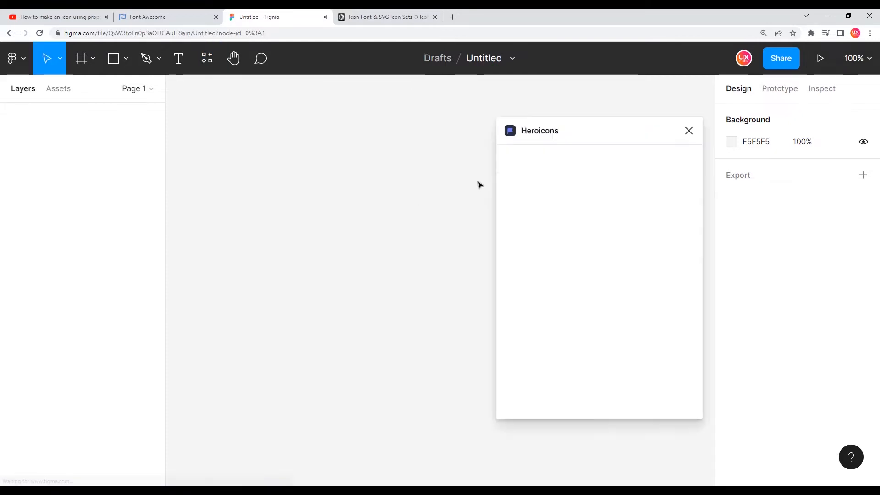
click(534, 192)
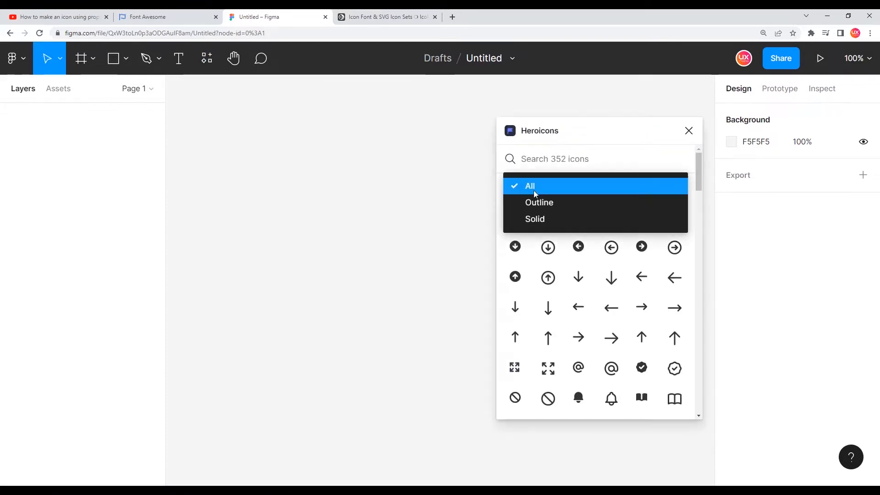
click(534, 219)
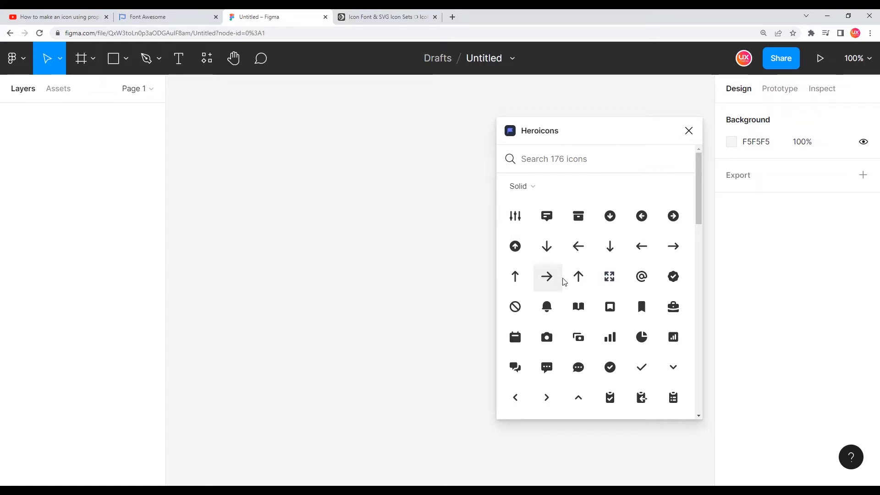
- Insert the solid Camera icon from Heroicons and move it to X -123, Y -52 on the canvas
scroll(571, 281, down, 1)
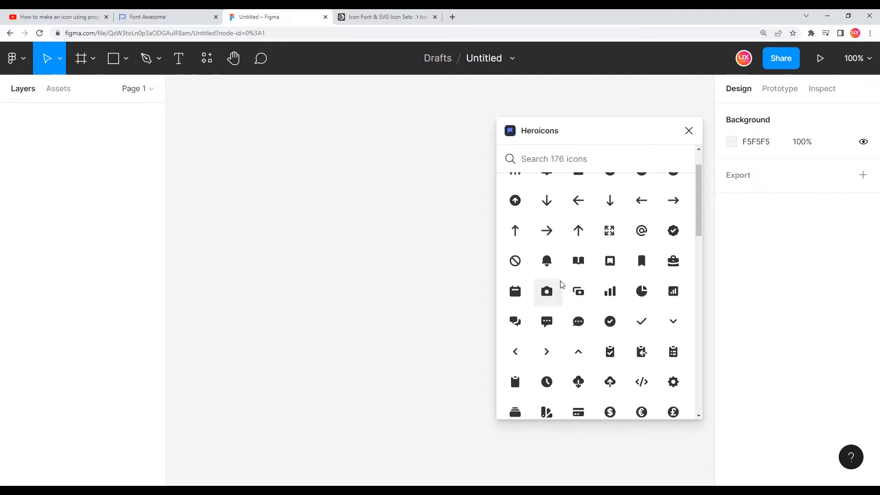
click(550, 291)
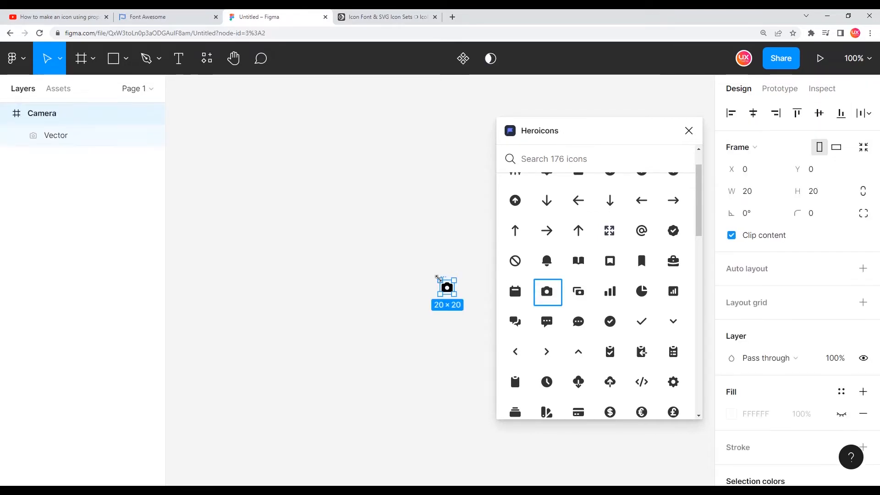
scroll(453, 280, up, 5)
drag(434, 272, 205, 177)
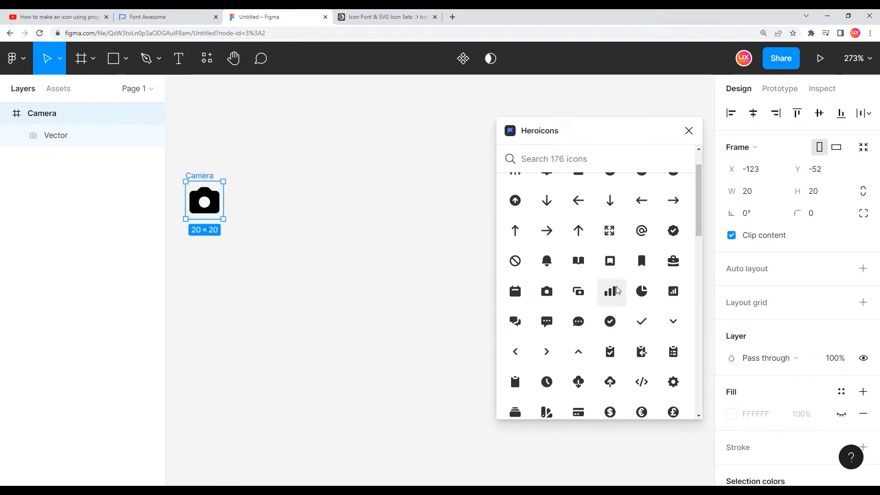
- Insert the solid round Chat icon and place it directly right of the Camera icon at X -103, Y -52
scroll(656, 308, down, 1)
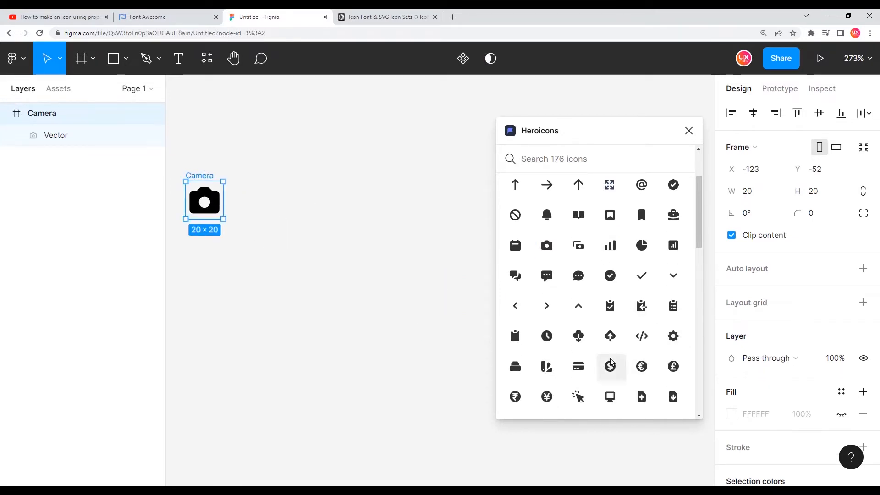
scroll(612, 353, up, 1)
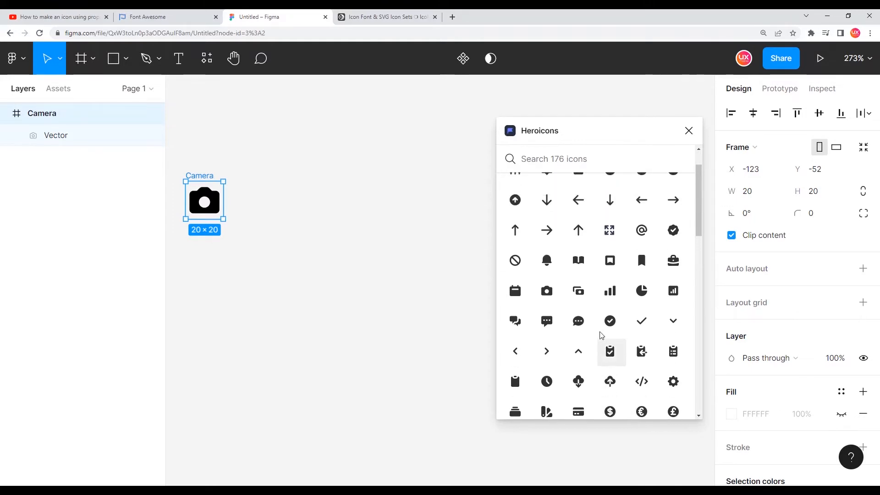
click(578, 322)
drag(452, 276, 244, 177)
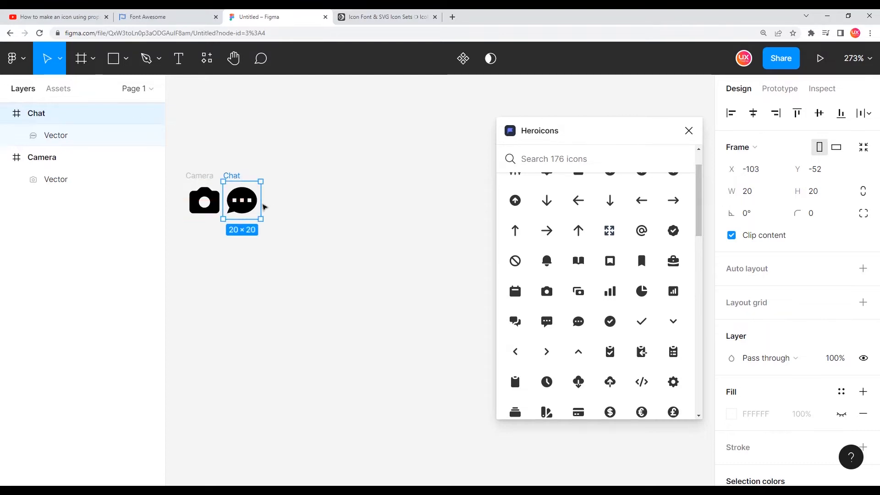
- Insert the CursorClick icon and place it directly right of the Chat icon at X -83, Y -52
scroll(578, 312, down, 3)
drag(578, 351, 477, 310)
drag(458, 275, 279, 177)
- Insert the Hand icon and place it directly right of the CursorClick icon at X -63, Y -52
scroll(632, 351, down, 1)
scroll(633, 351, down, 3)
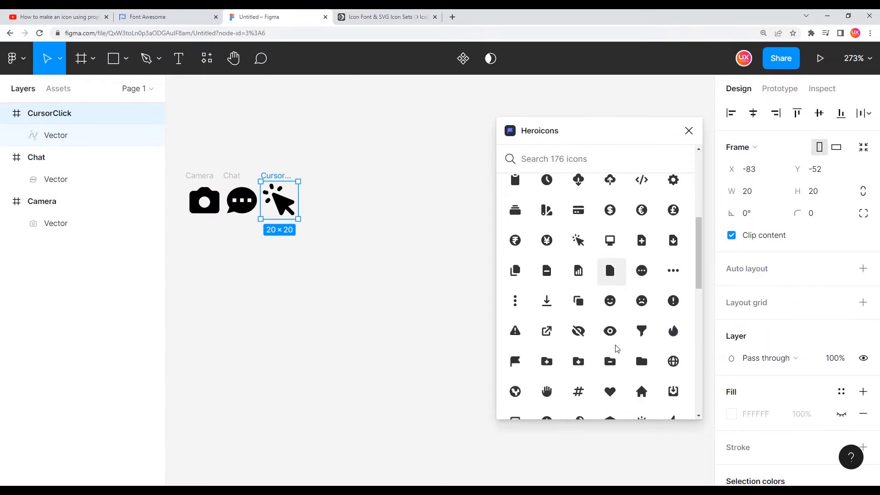
click(548, 366)
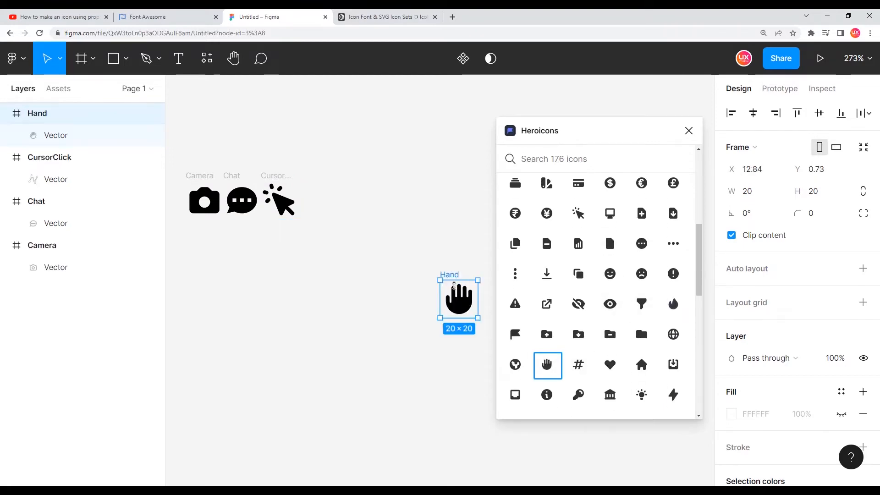
drag(455, 278, 313, 180)
- Insert the Microphone icon, place it directly right of the Hand icon at X -43, Y -52, and close the Heroicons plugin
scroll(596, 321, down, 3)
scroll(641, 362, down, 3)
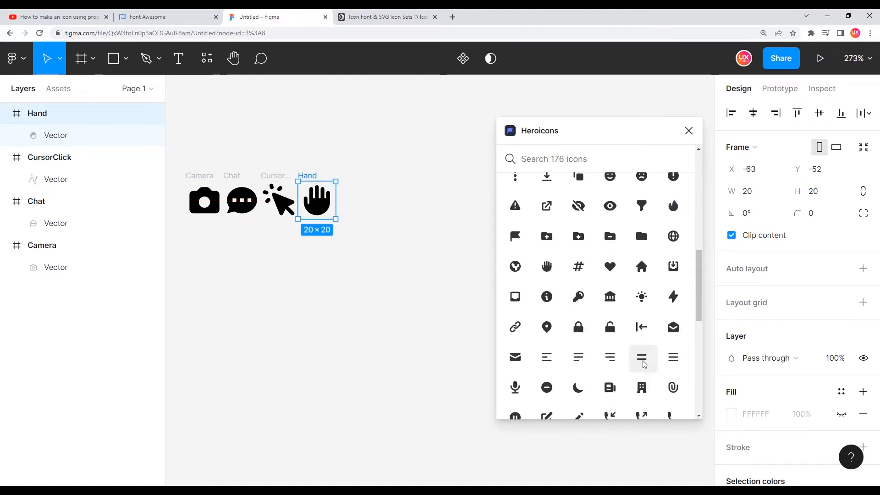
click(515, 303)
drag(454, 275, 349, 178)
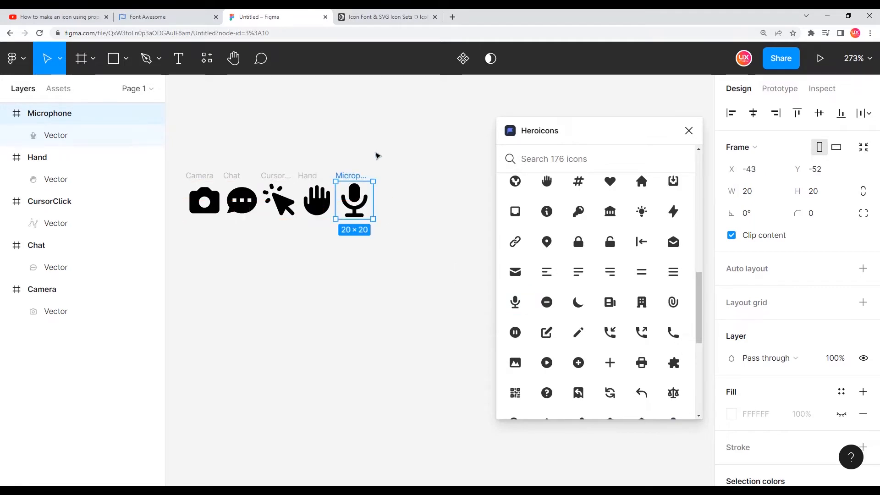
click(689, 131)
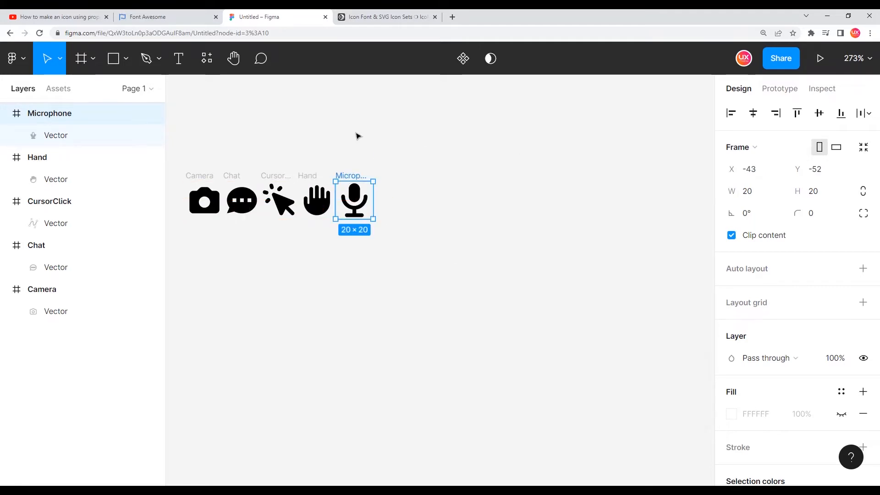
- Select the Camera, Chat, CursorClick, Hand and Microphone frames together and add an export setting to them
click(357, 136)
drag(289, 151, 440, 207)
scroll(538, 247, up, 5)
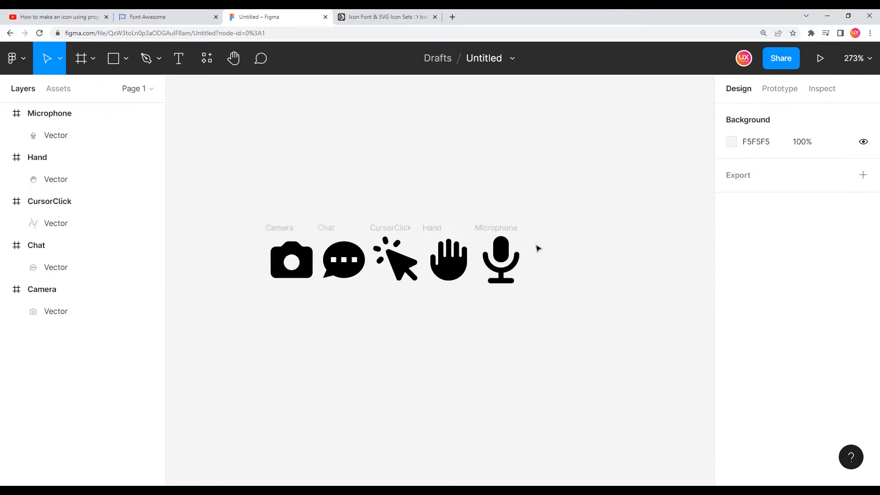
scroll(546, 253, down, 2)
scroll(379, 246, up, 2)
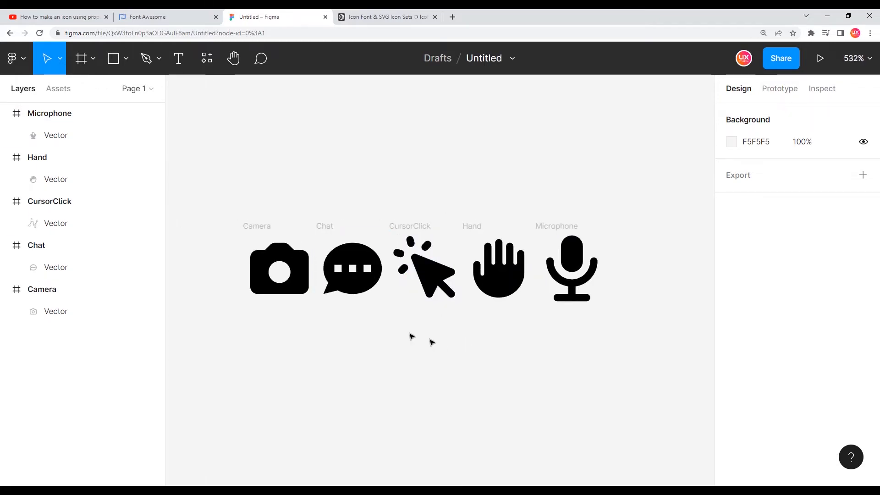
click(254, 226)
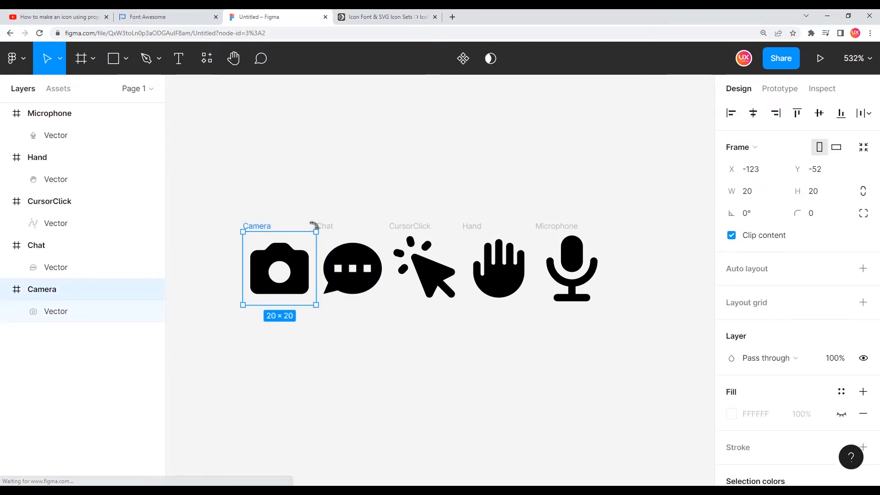
shift+click(326, 226)
shift+click(410, 226)
shift+click(470, 226)
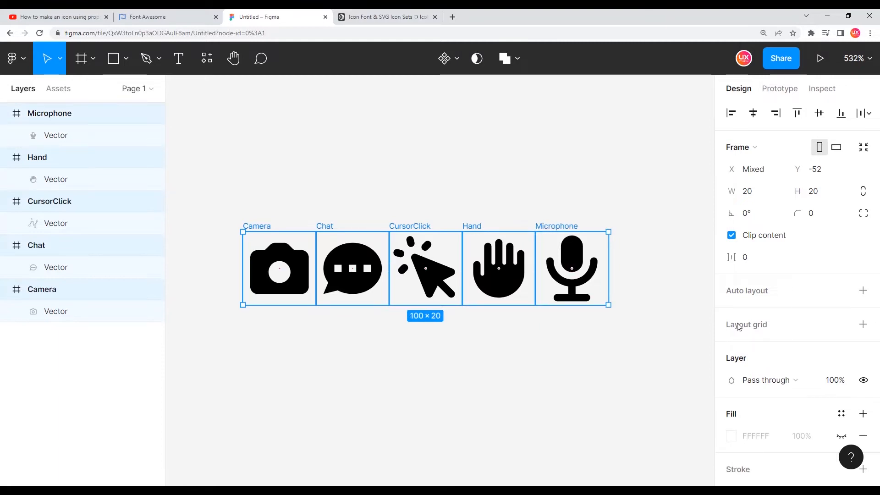
scroll(732, 324, down, 3)
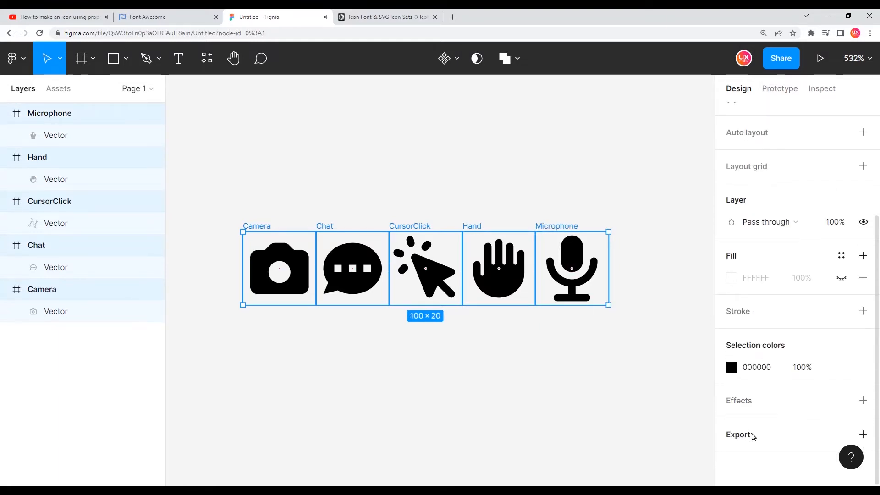
click(753, 436)
scroll(758, 436, down, 3)
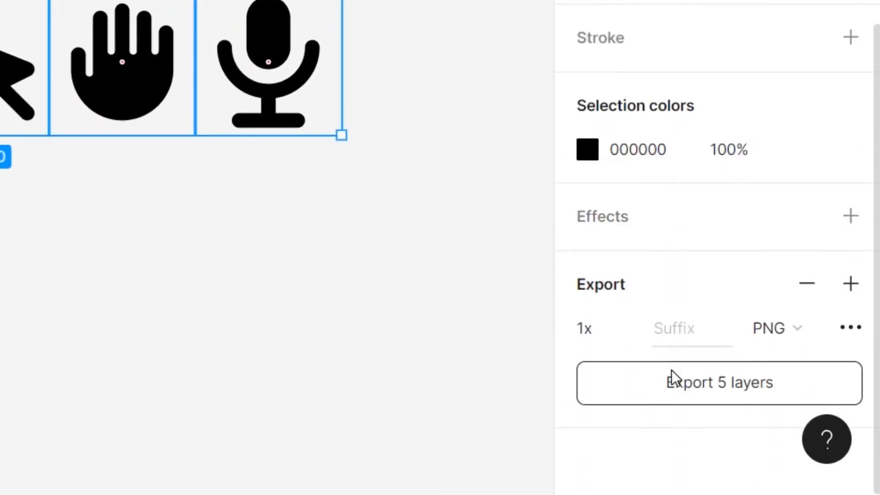
- Set the export format to SVG and export the five selected icon layers
click(792, 334)
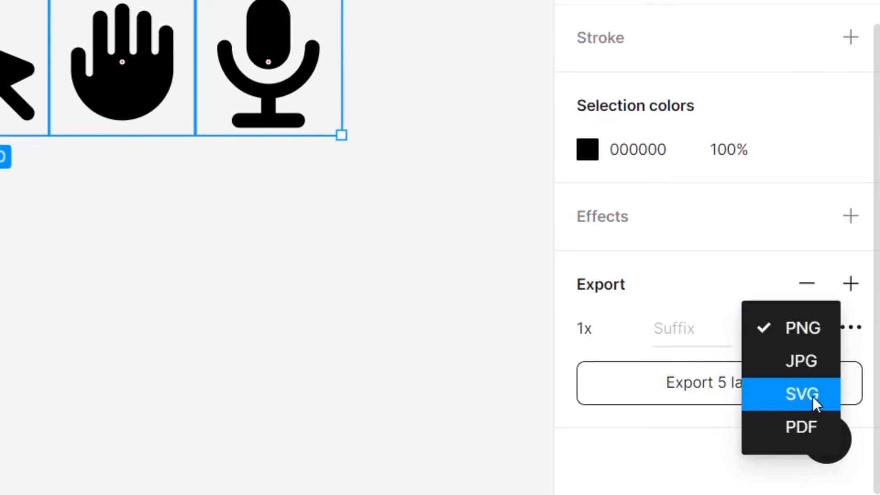
click(780, 403)
click(733, 393)
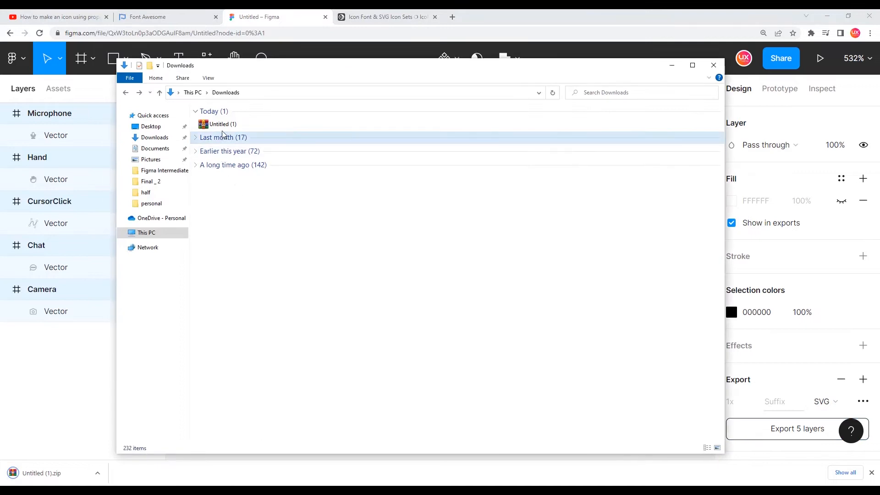
- Extract the downloaded Untitled (1) archive into its own Untitled (1) folder in Downloads, keeping the default extraction options
click(225, 125)
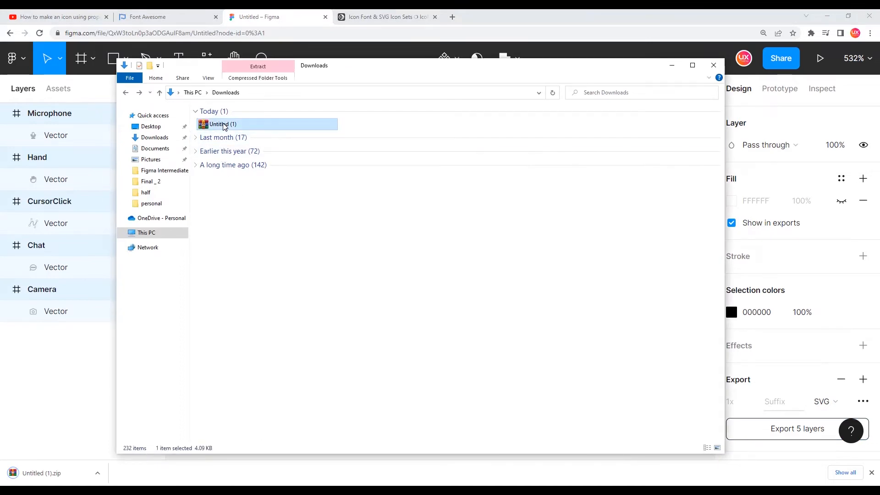
right_click(223, 124)
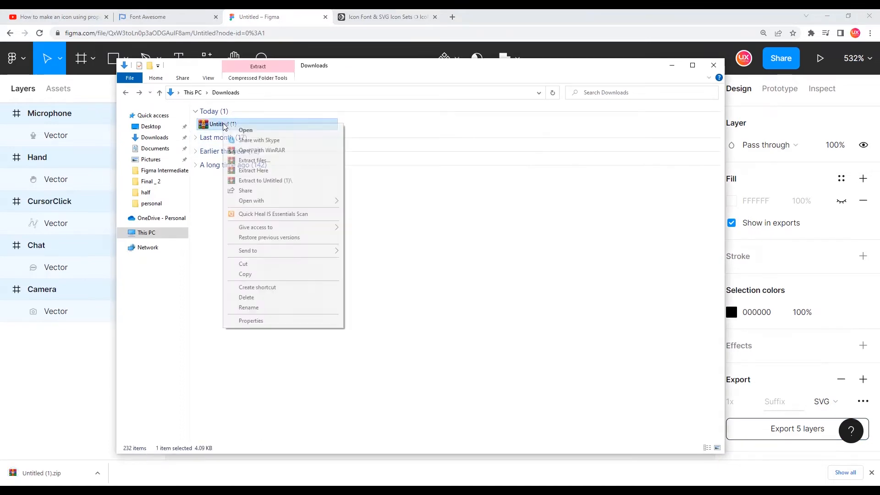
click(268, 161)
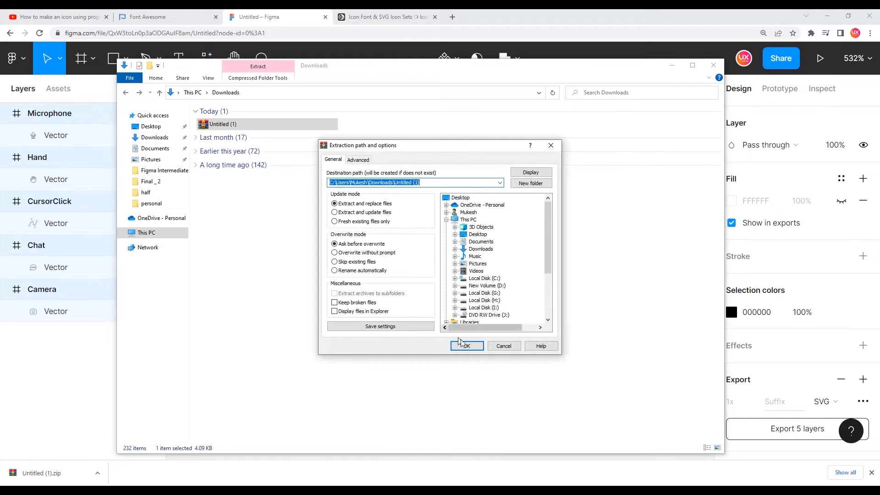
click(467, 346)
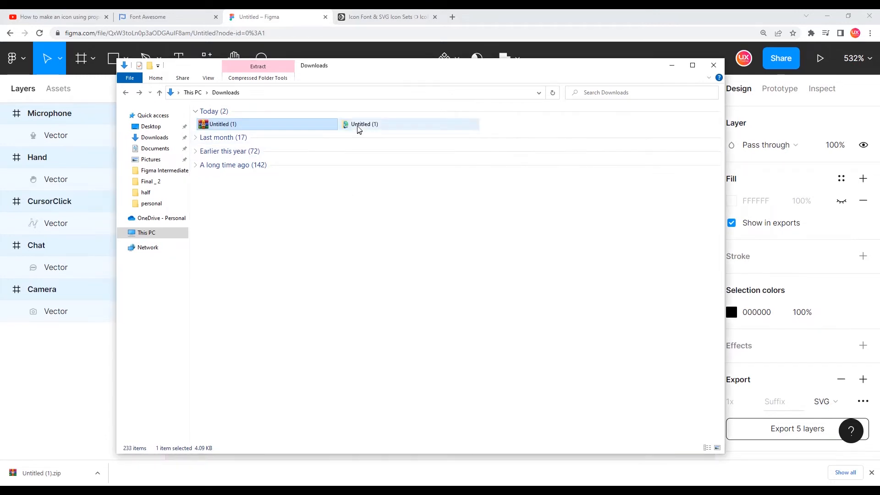
- Open the extracted Untitled (1) folder and select all five icon files
click(358, 126)
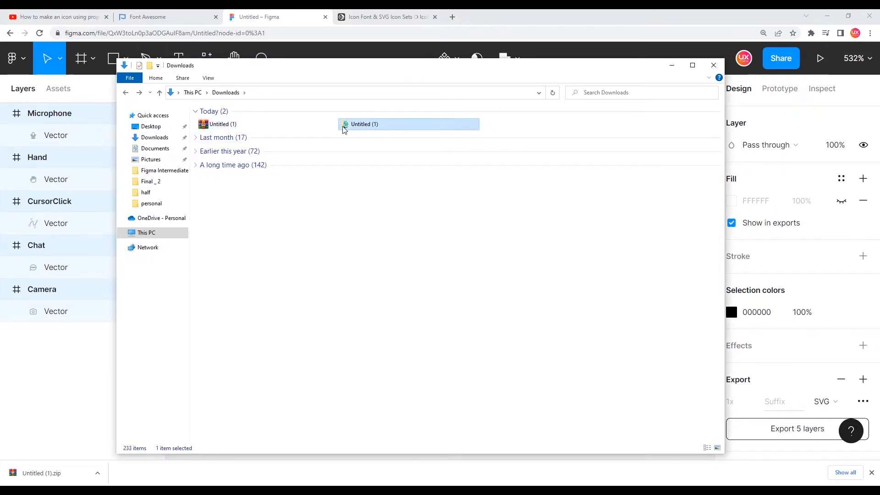
double_click(345, 127)
drag(312, 236, 208, 131)
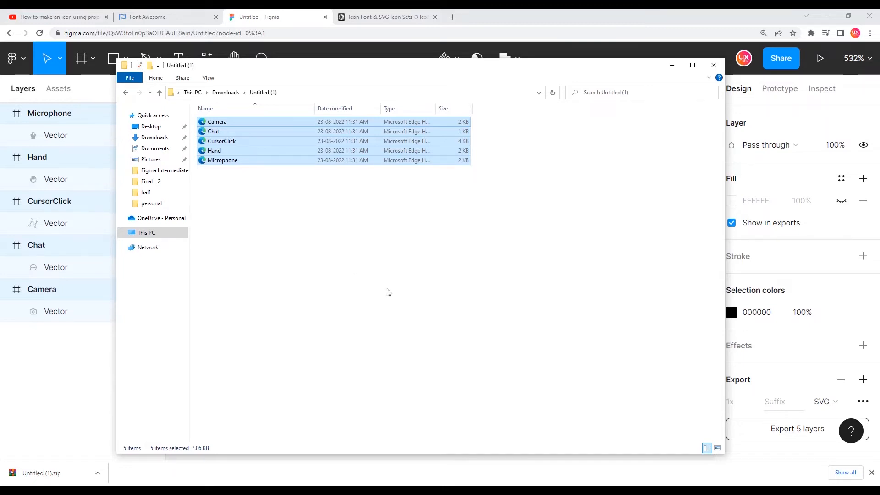
- Switch to the IcoMoon site, open the IcoMoon App and import the Camera, Chat, CursorClick, Hand and Microphone files from the Untitled (1) folder
click(377, 17)
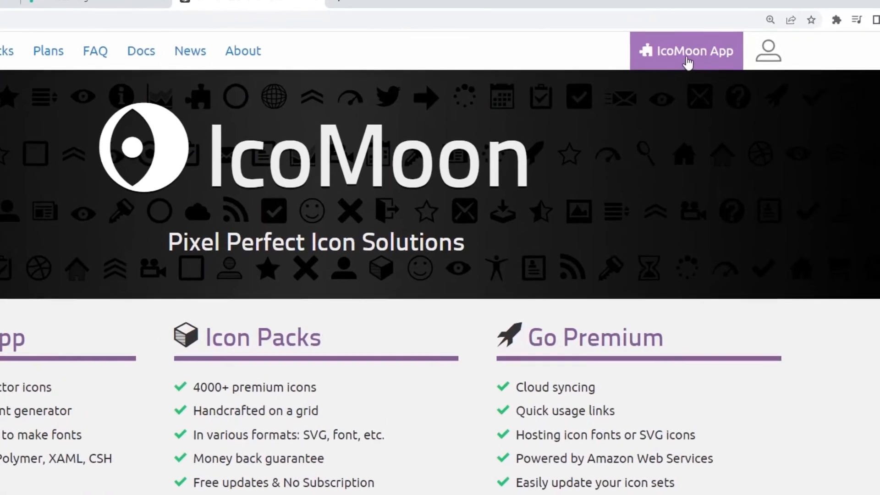
click(699, 63)
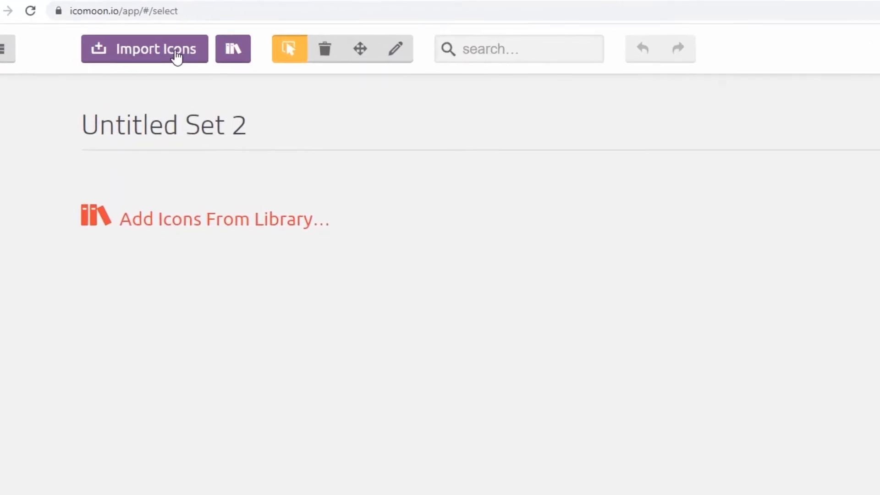
click(190, 54)
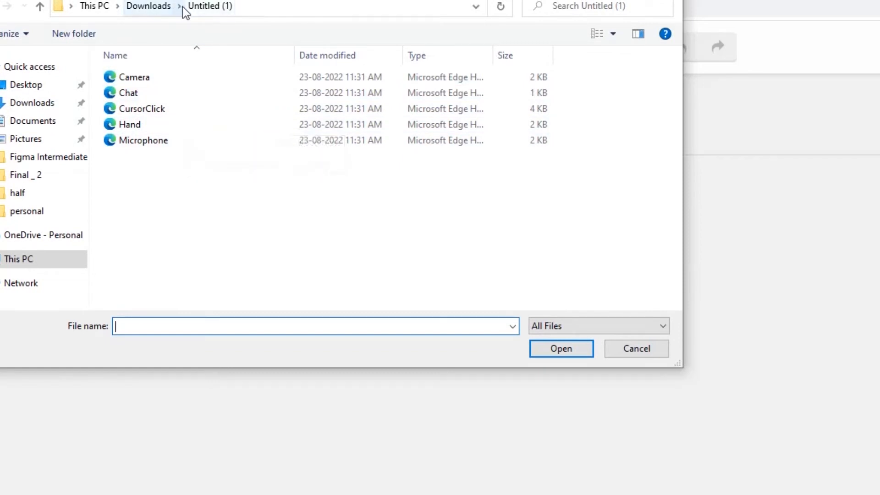
drag(214, 190, 125, 71)
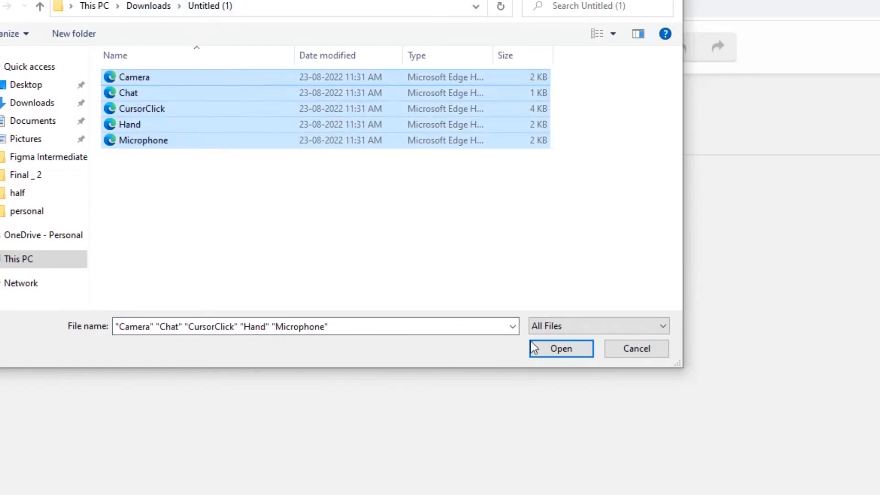
click(565, 346)
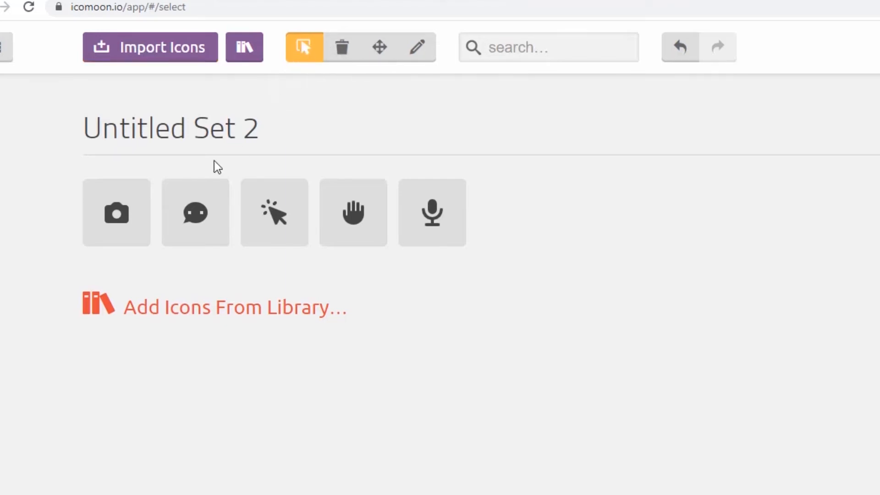
- Select all five imported icons in Untitled Set 2 and generate a font from them
click(122, 227)
click(211, 222)
click(298, 228)
click(352, 224)
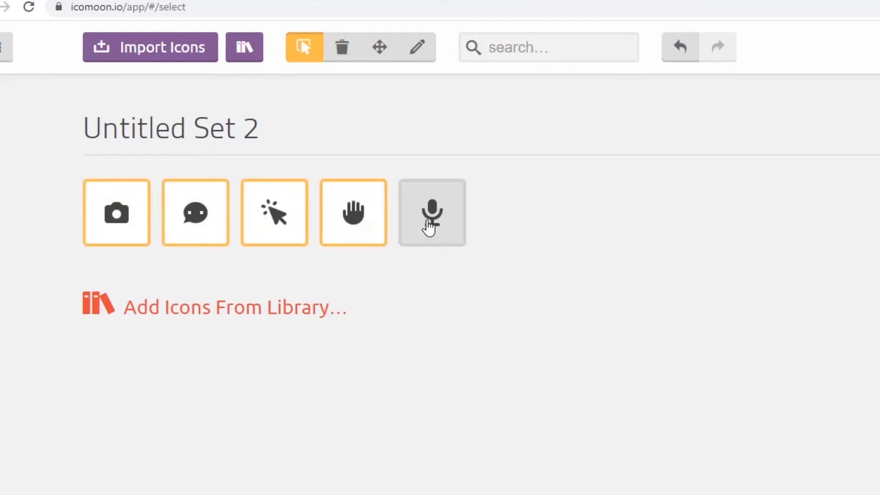
click(432, 227)
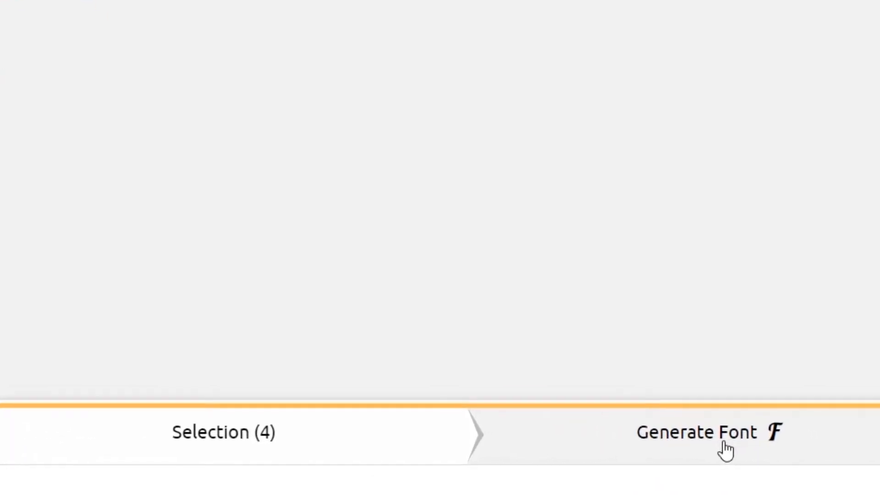
click(730, 451)
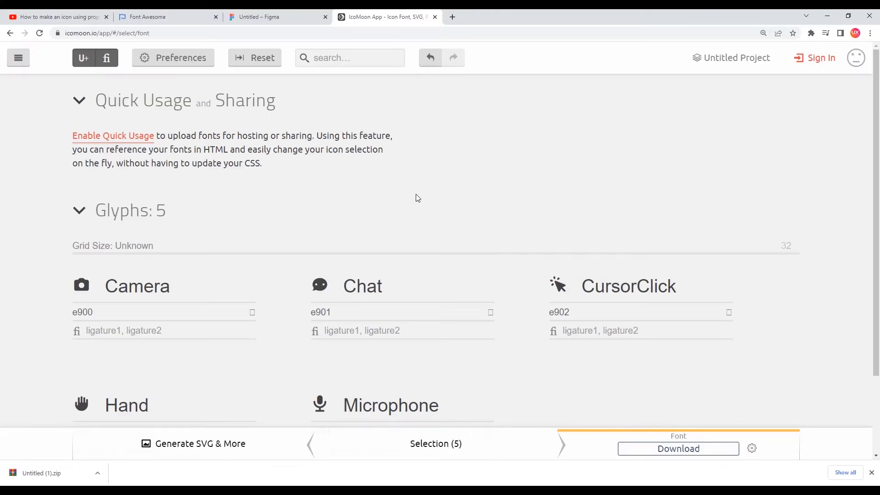
- Look over the five glyphs and toggle their ligature fields off and back on
scroll(419, 191, down, 1)
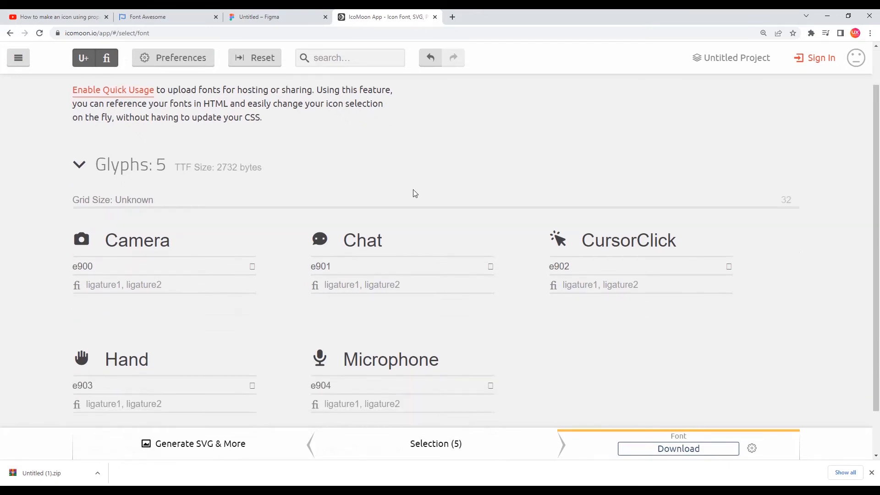
scroll(174, 169, down, 1)
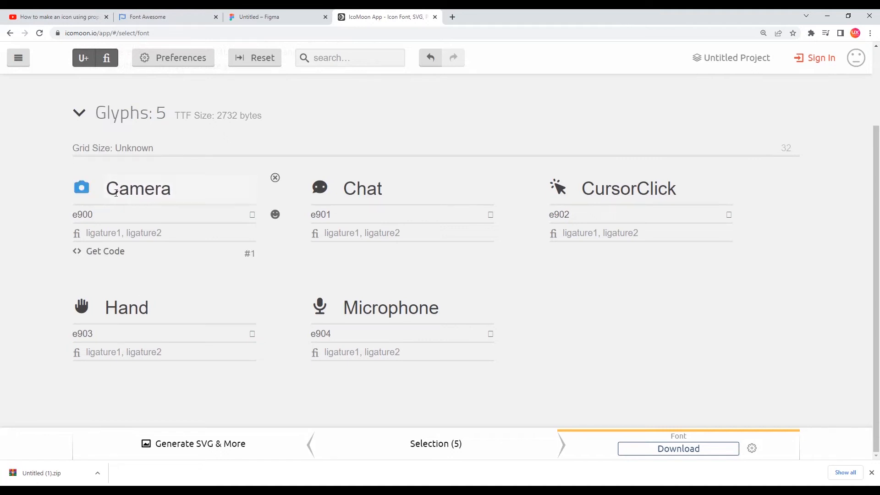
scroll(268, 224, up, 2)
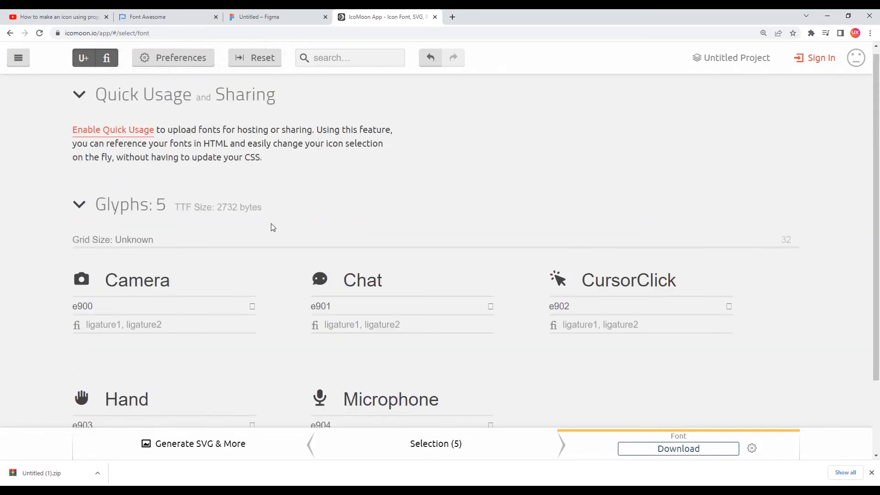
scroll(192, 234, down, 2)
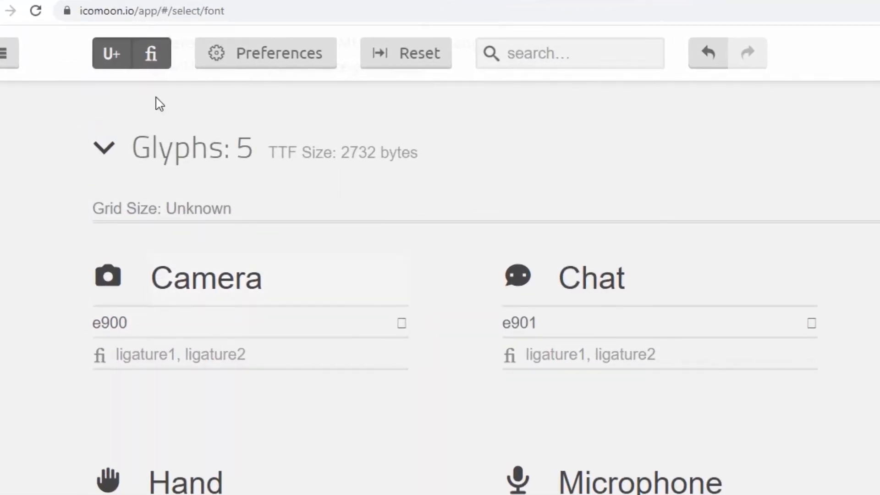
click(153, 56)
click(152, 60)
click(155, 61)
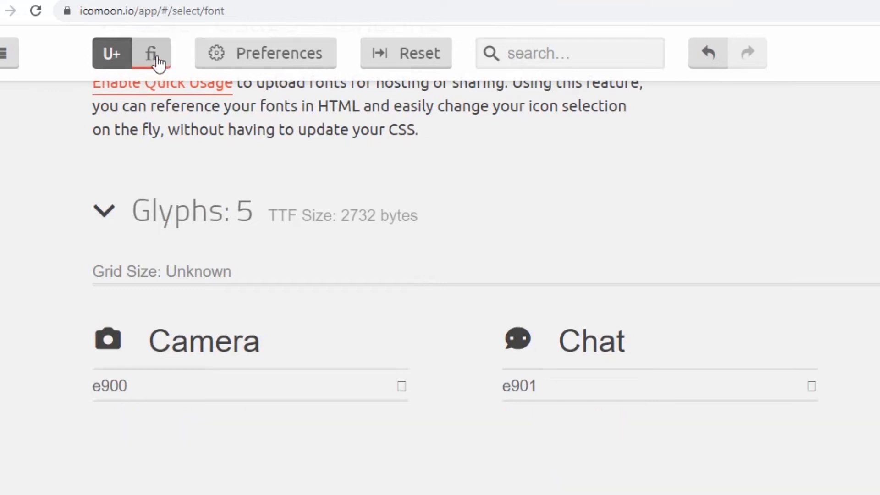
click(157, 63)
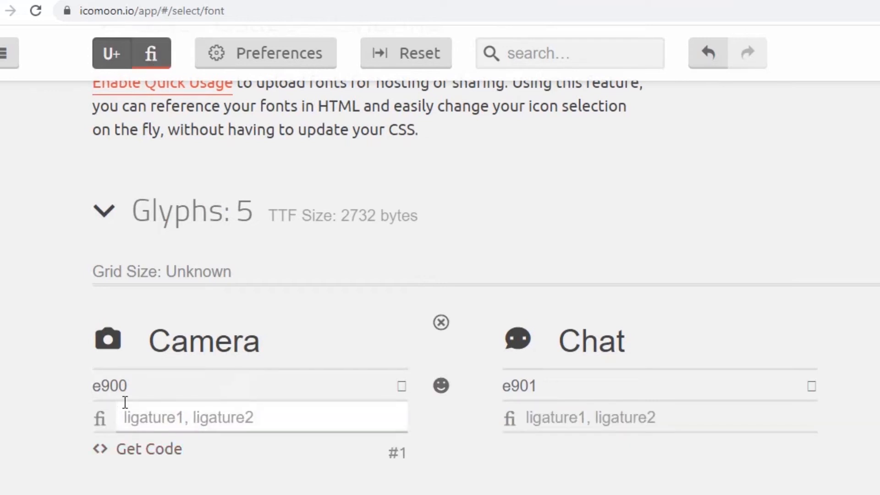
- Copy the Camera glyph's name into its ligature field
click(204, 352)
double_click(194, 347)
key(ctrl+c)
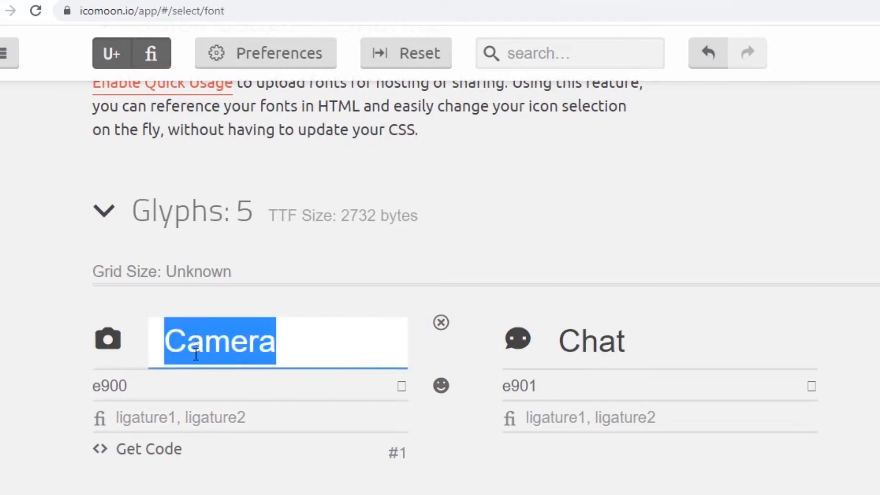
click(147, 418)
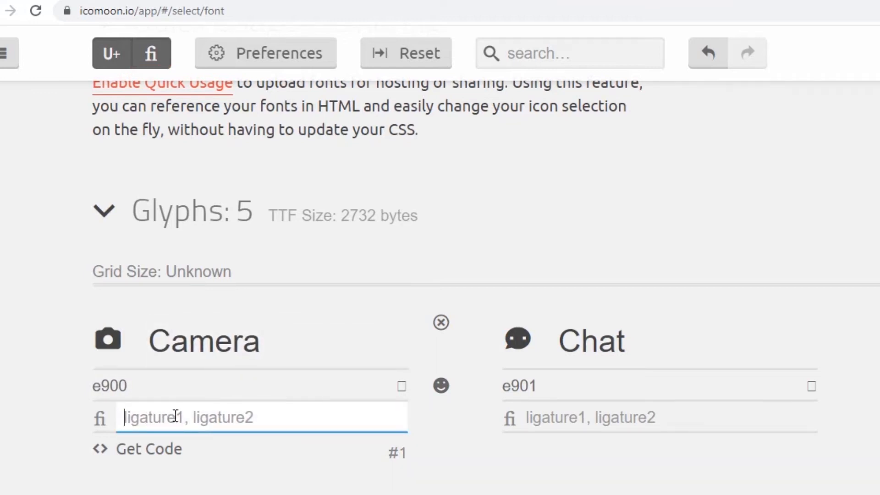
key(ctrl+v)
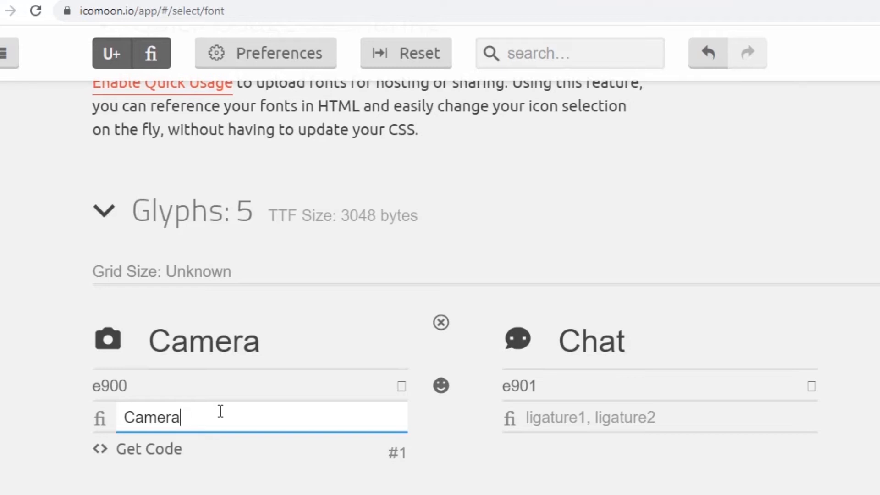
click(199, 468)
click(170, 420)
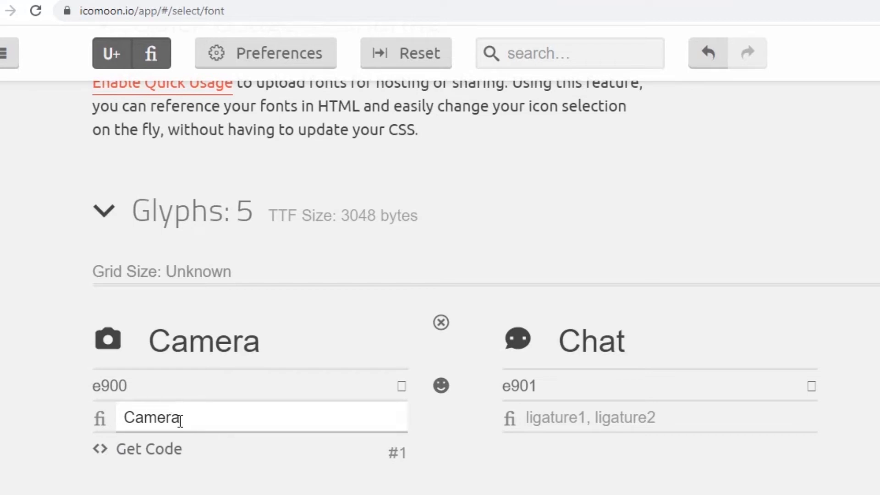
- Set the ligatures of the Chat and CursorClick glyphs to their own names, Chat and CursorClick
double_click(607, 342)
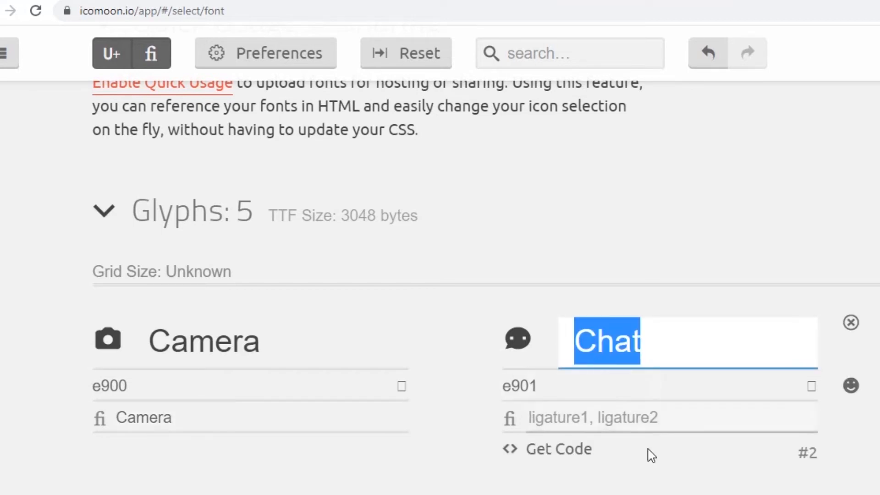
click(600, 417)
text(Chat)
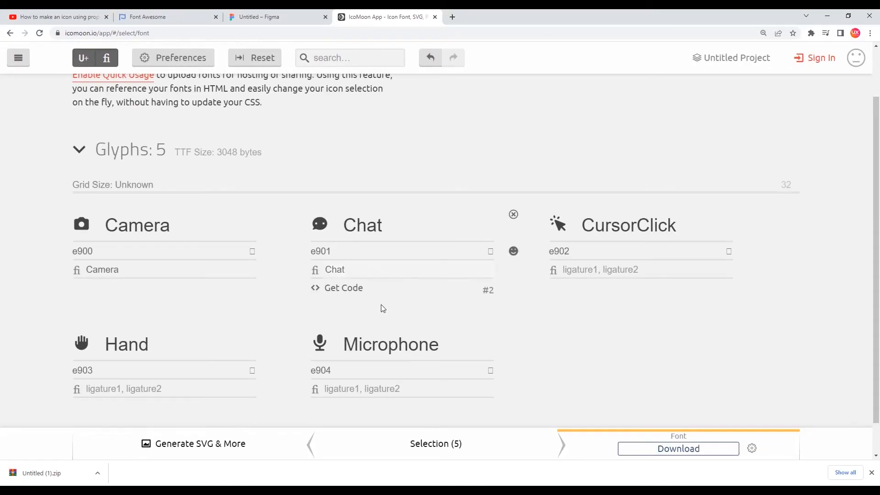
double_click(608, 228)
key(ctrl+c)
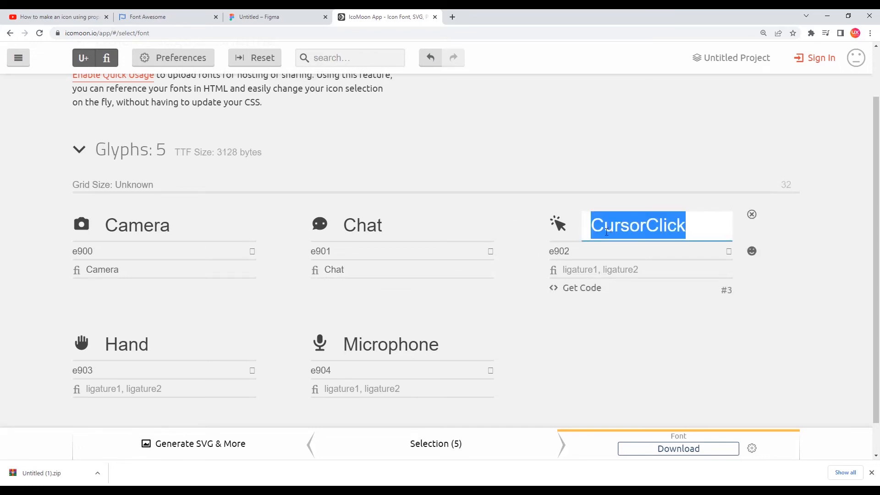
click(591, 271)
key(ctrl+v)
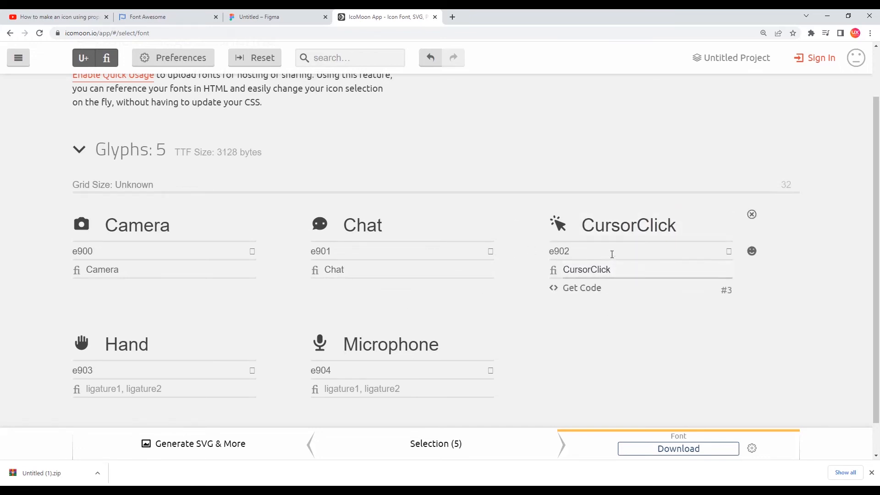
- Copy the names Hand and Microphone into the ligature fields of their respective glyphs
double_click(134, 344)
key(ctrl+c)
click(105, 395)
key(ctrl+v)
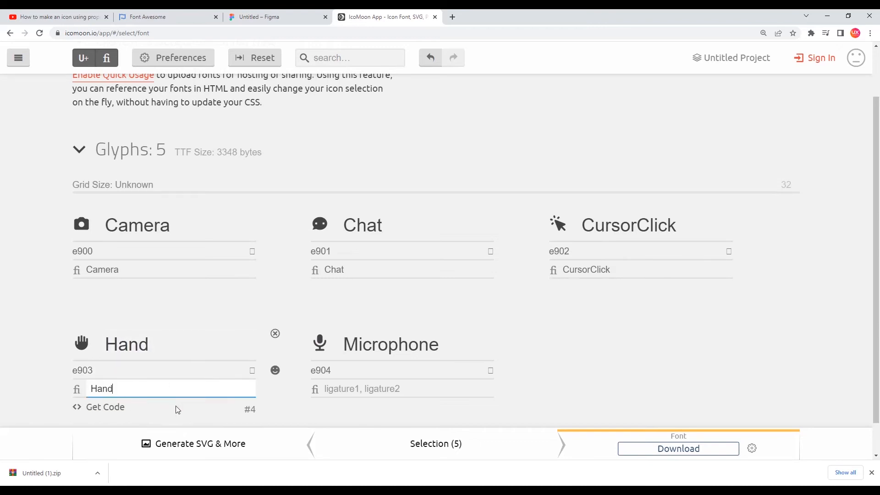
double_click(378, 348)
key(ctrl+c)
click(332, 388)
key(ctrl+v)
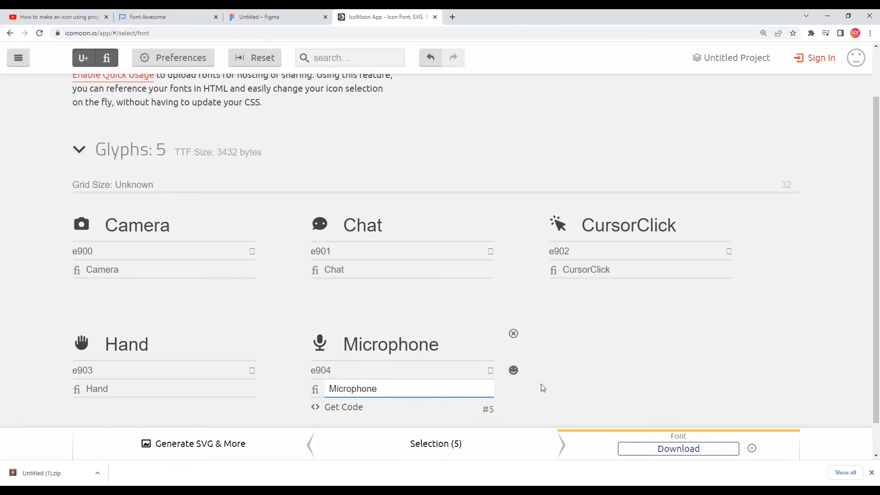
click(646, 375)
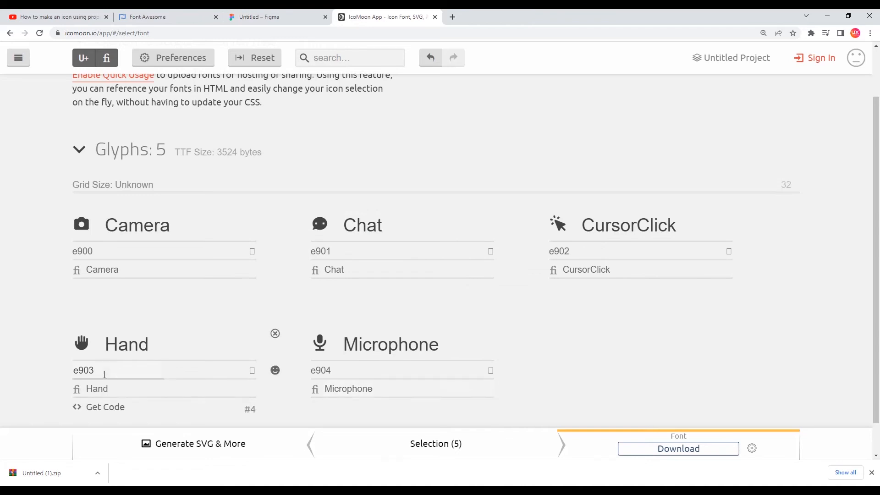
click(116, 271)
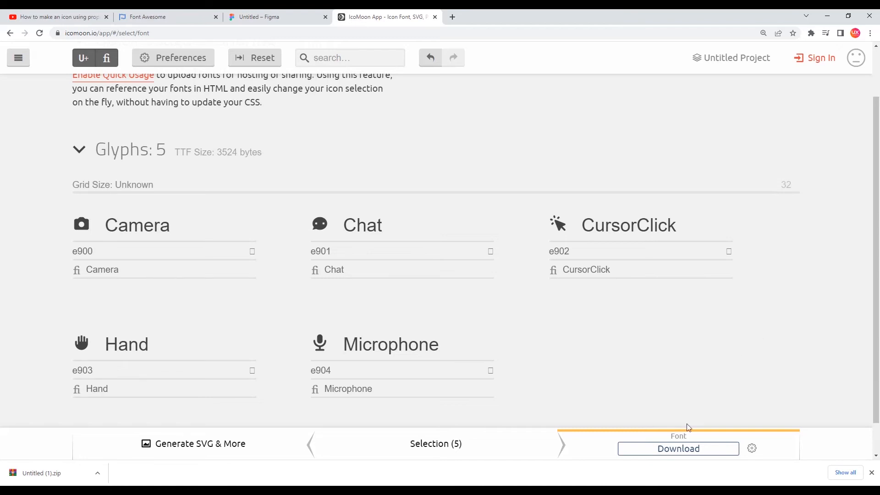
- Download the generated icon font and view its preferences without changing them
click(729, 448)
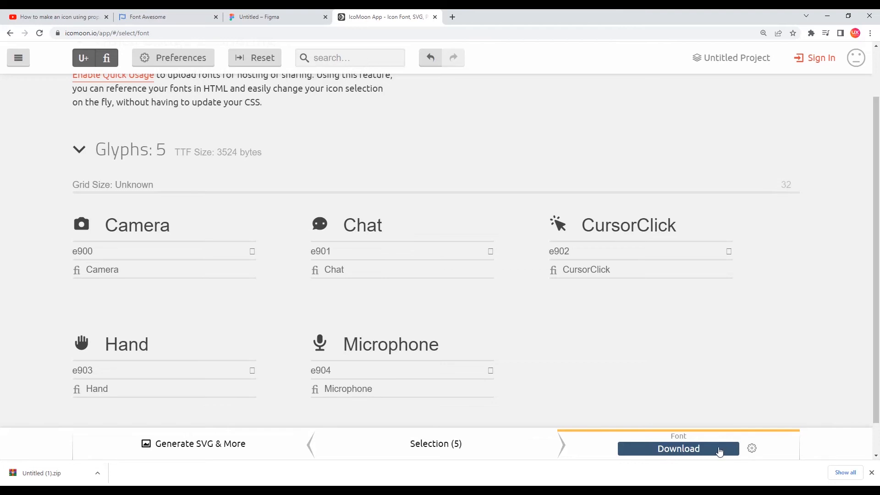
click(719, 447)
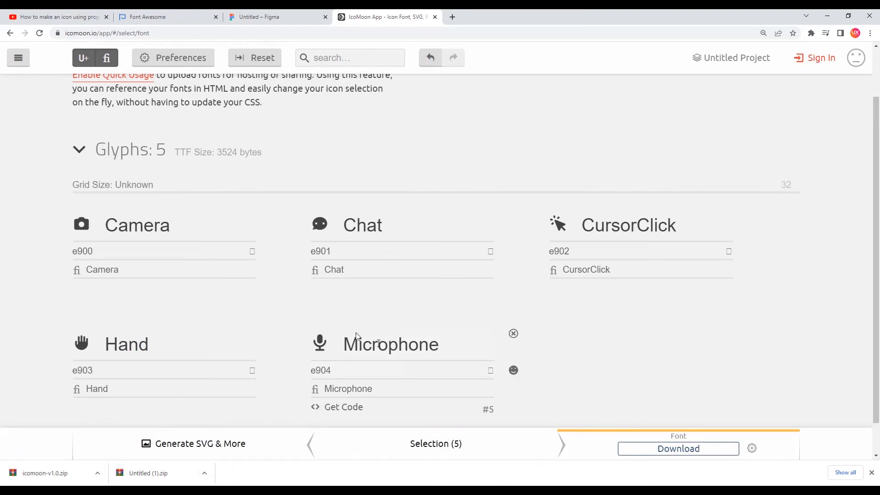
click(195, 63)
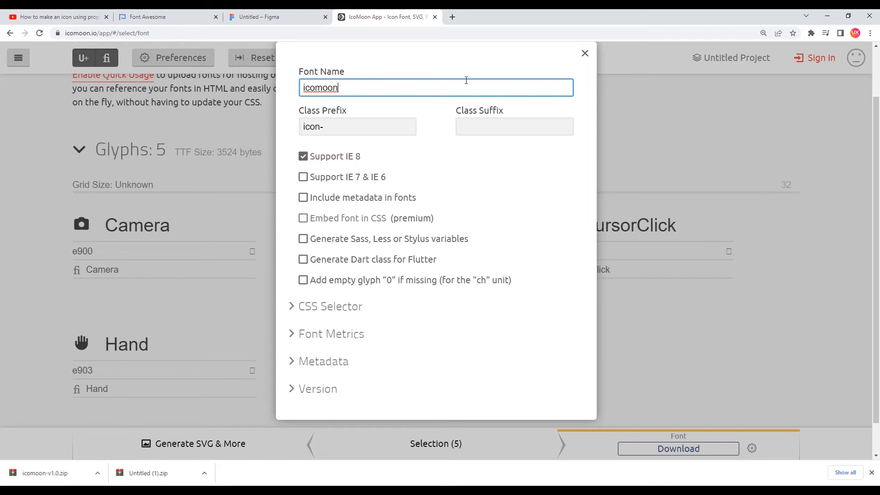
click(584, 54)
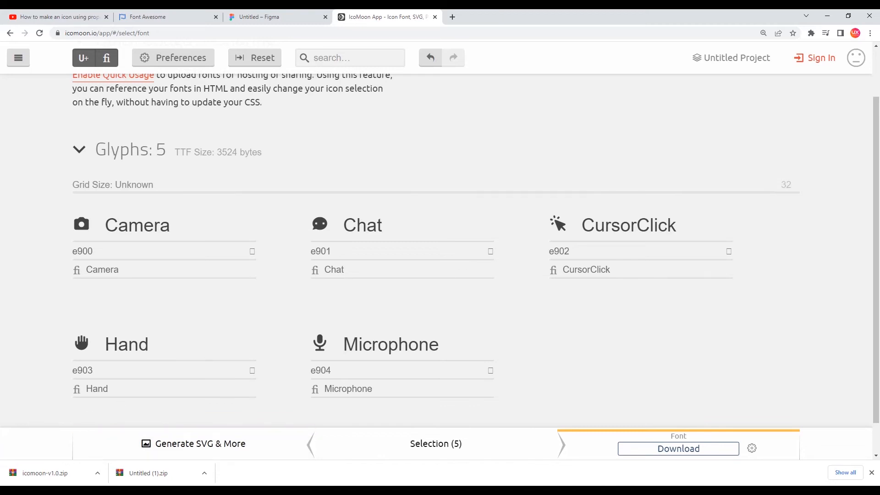
- Extract the icomoon-v1.0 archive from the Downloads folder into its own icomoon-v1.0 folder
click(267, 430)
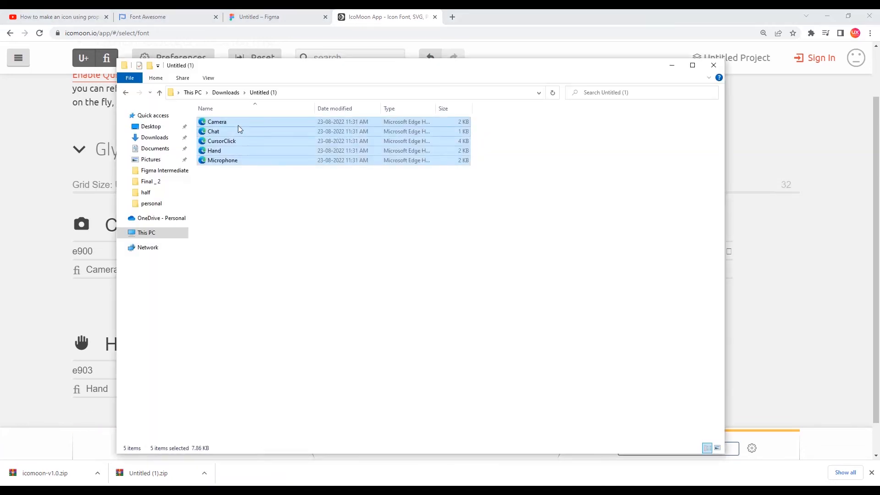
click(225, 92)
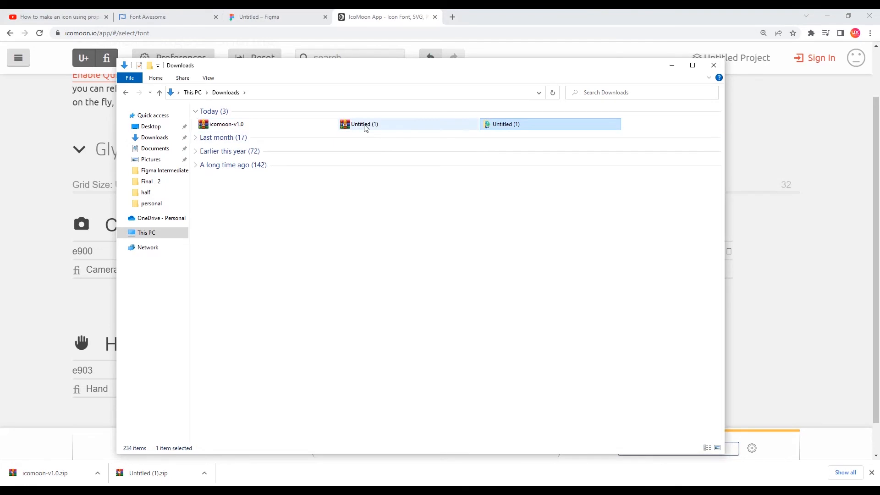
click(221, 128)
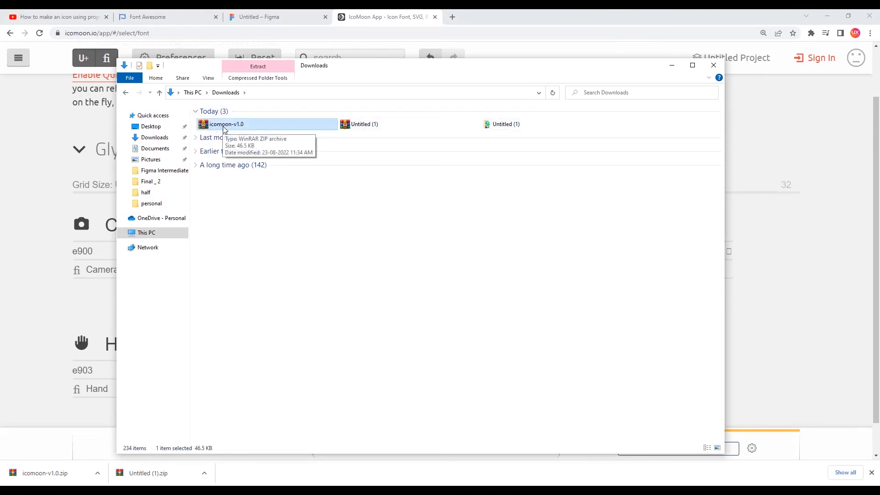
right_click(223, 128)
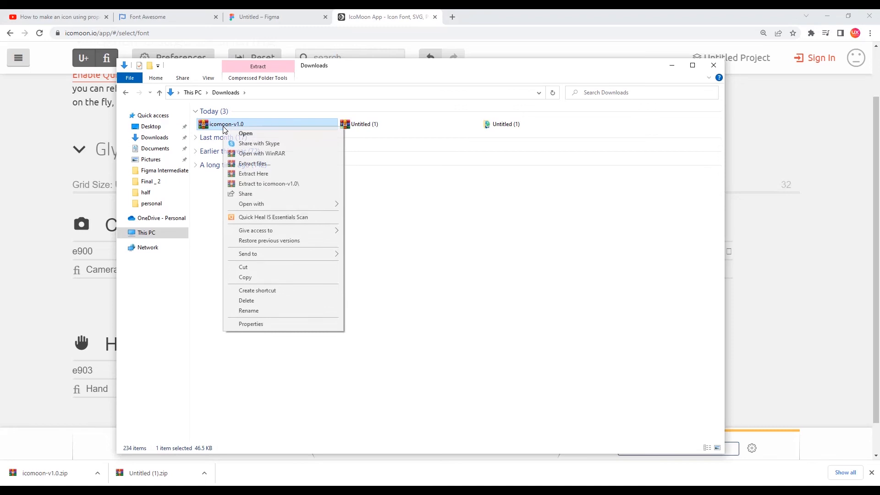
click(260, 164)
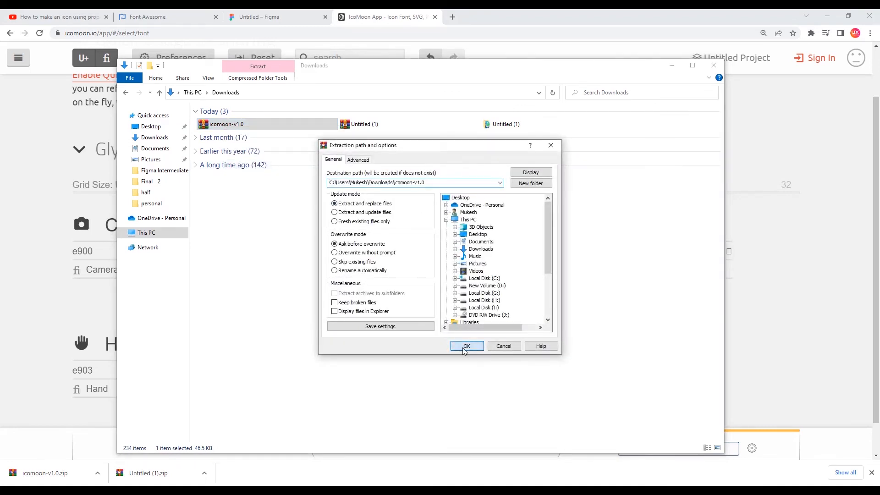
click(466, 347)
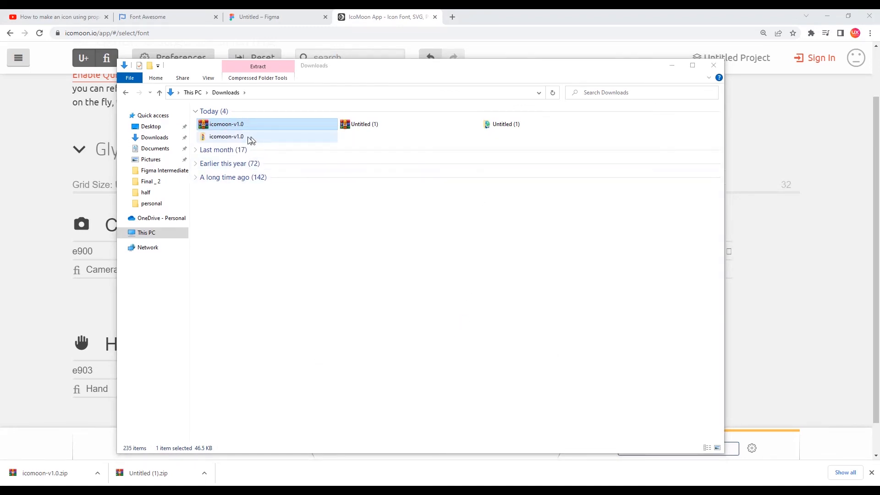
- Install the icomoon TrueType font from the extracted package's fonts folder, replacing the already installed version
double_click(247, 135)
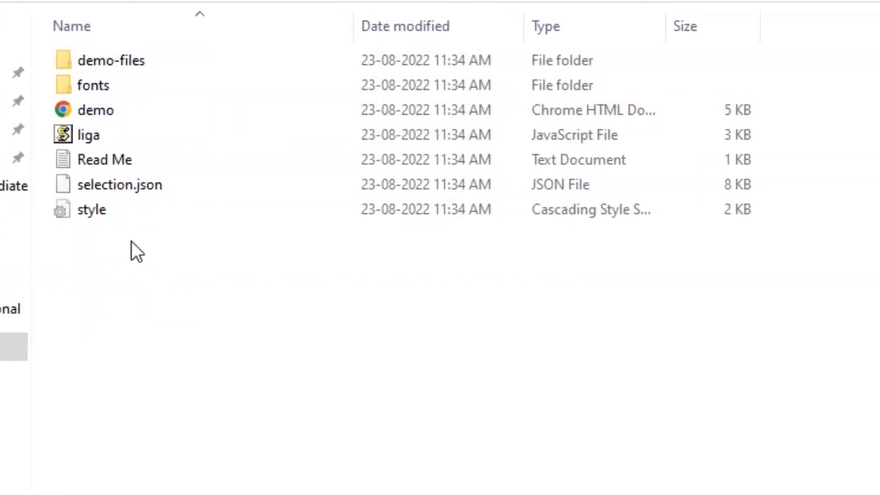
double_click(113, 85)
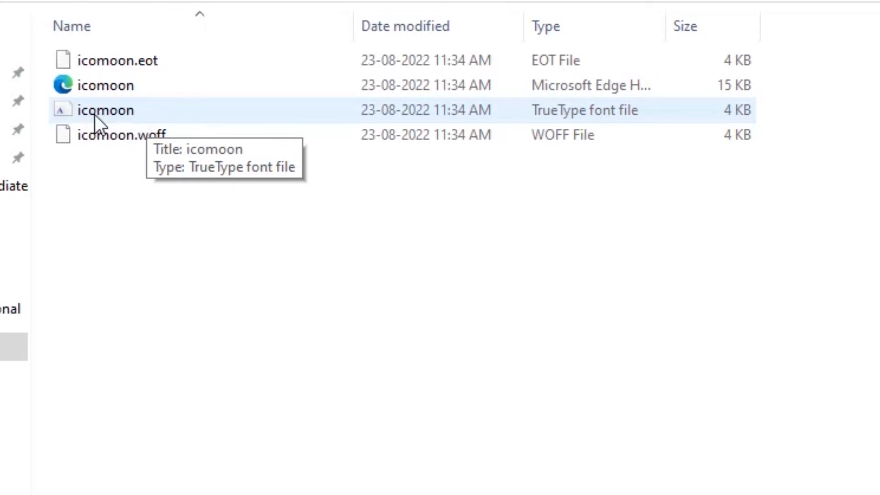
right_click(122, 112)
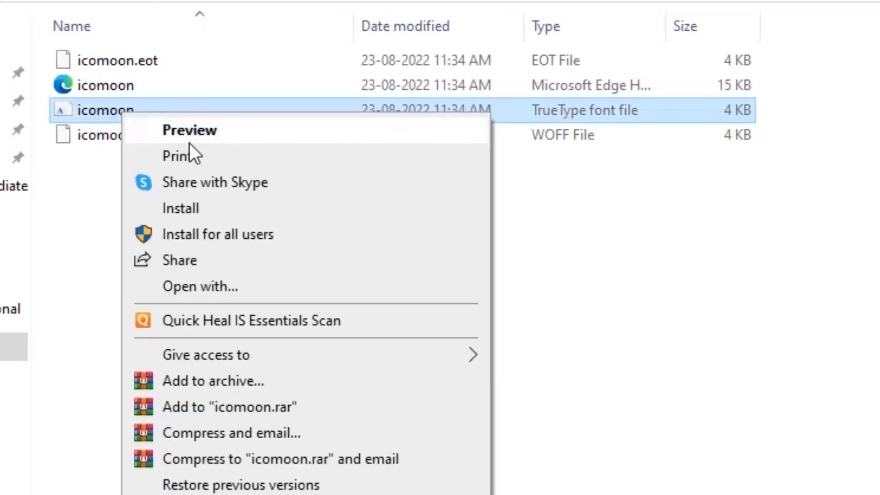
click(210, 211)
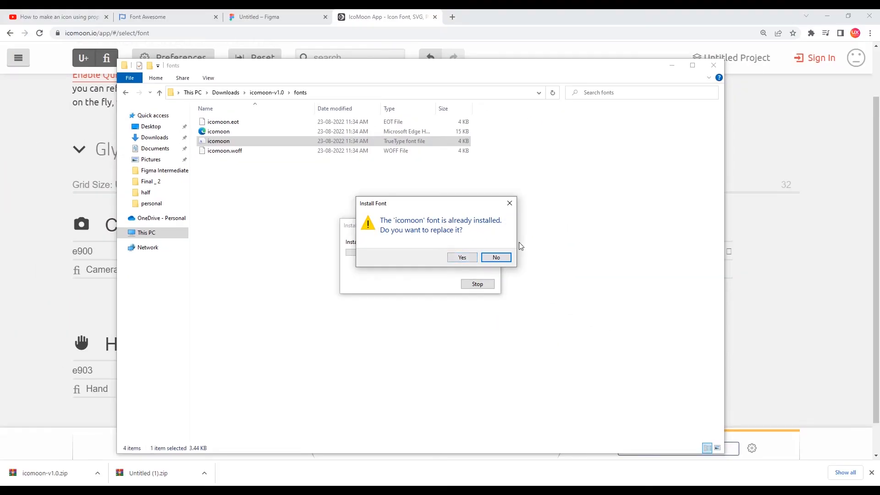
click(463, 258)
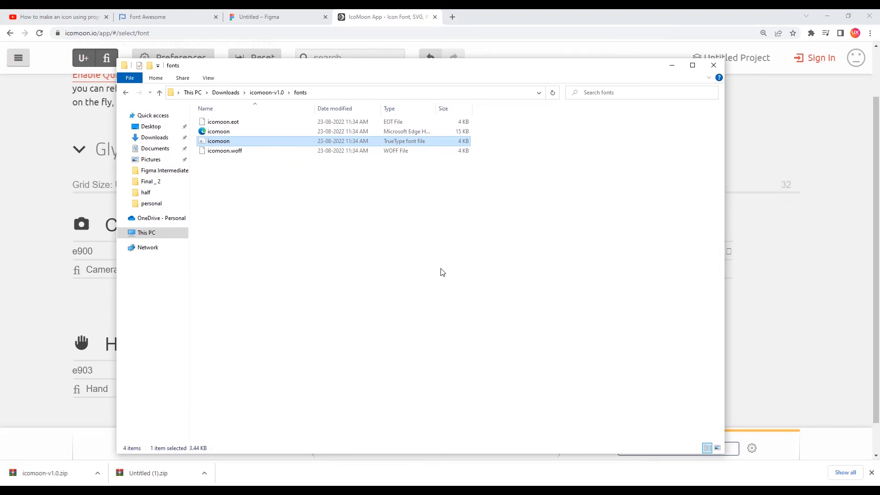
- Close the Figma file with the exported icons and create a new blank Figma design file
click(265, 16)
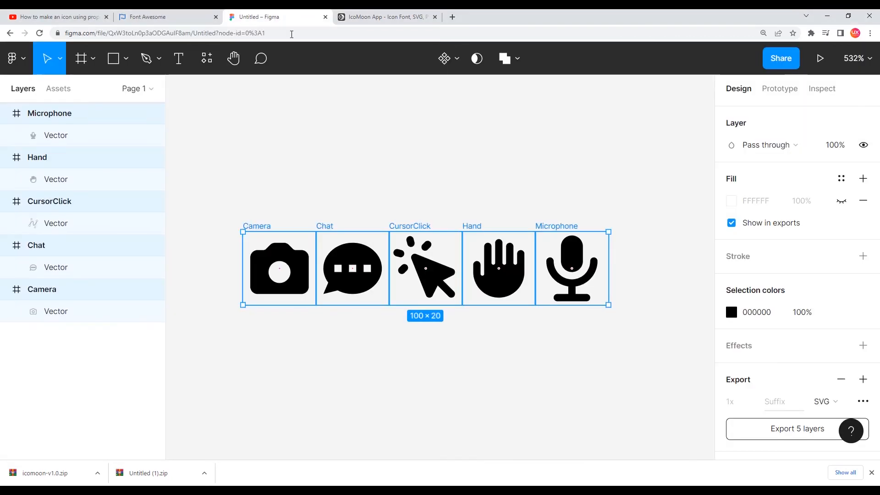
click(367, 183)
key(shift+0)
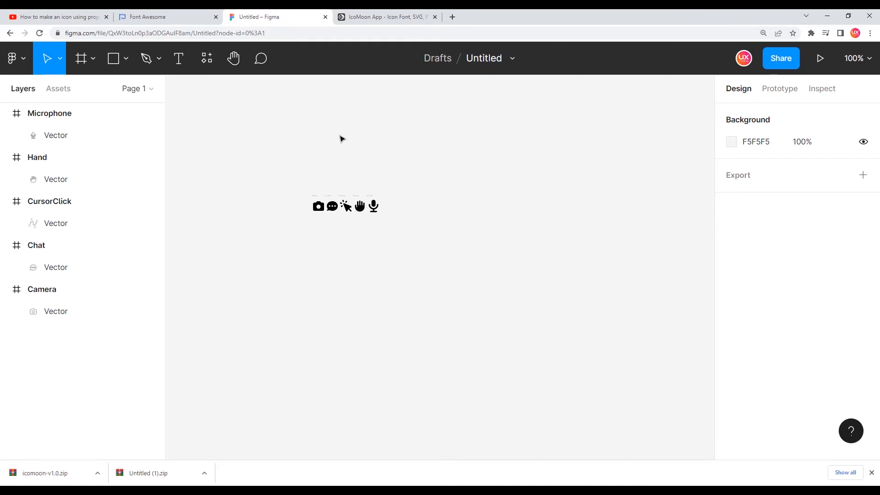
key(ctrl+w)
key(ctrl+t)
text(fig)
key(Return)
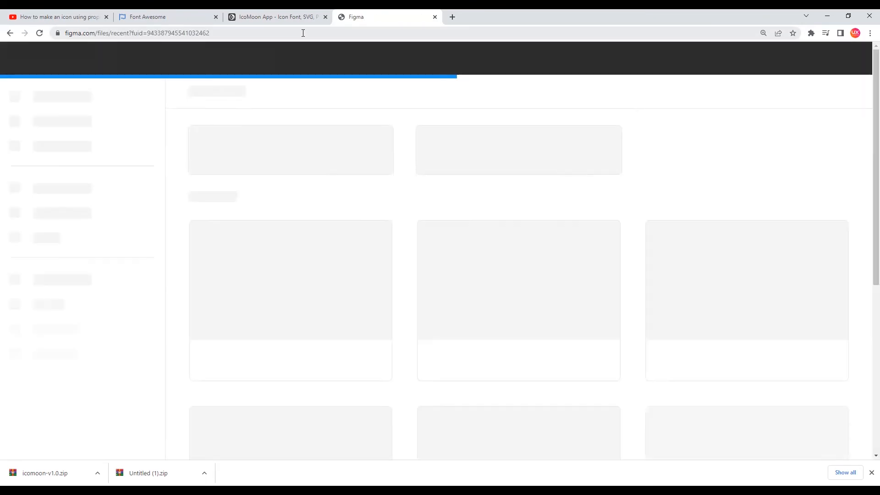
click(273, 145)
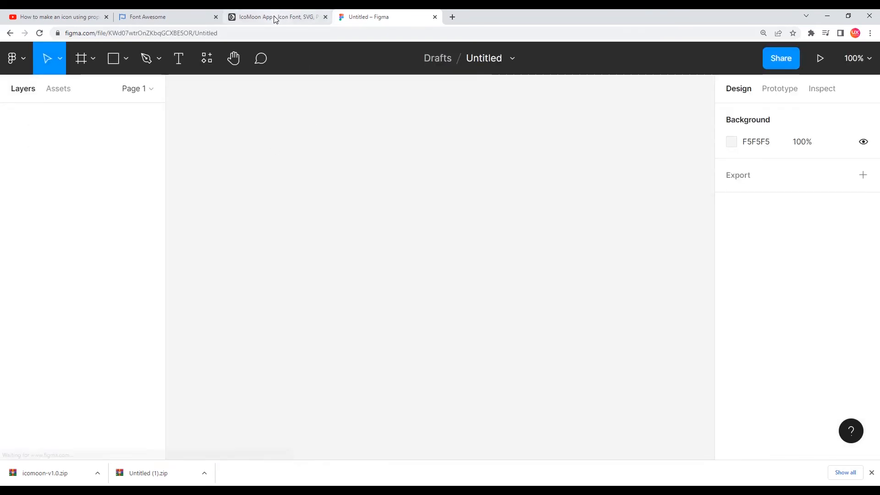
- Switch to IcoMoon, look over the glyph names and copy the name Camera
click(275, 15)
scroll(372, 170, down, 1)
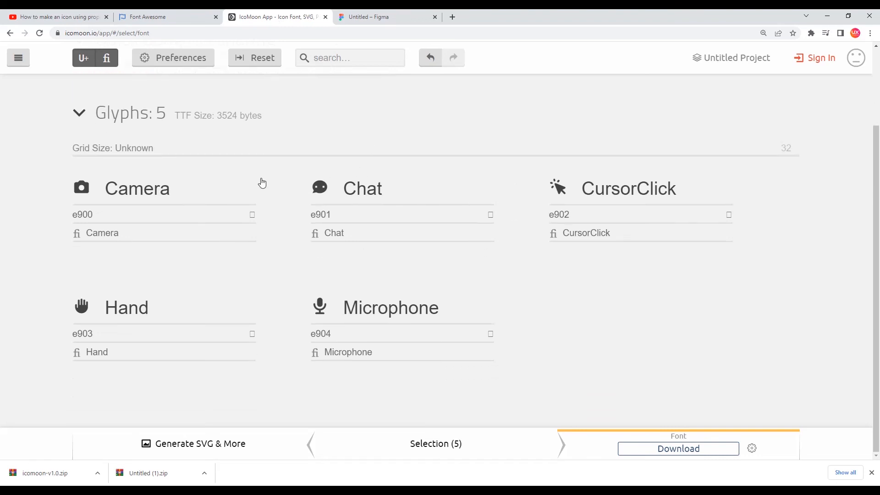
mouse_move(184, 186)
mouse_move(263, 299)
mouse_move(160, 195)
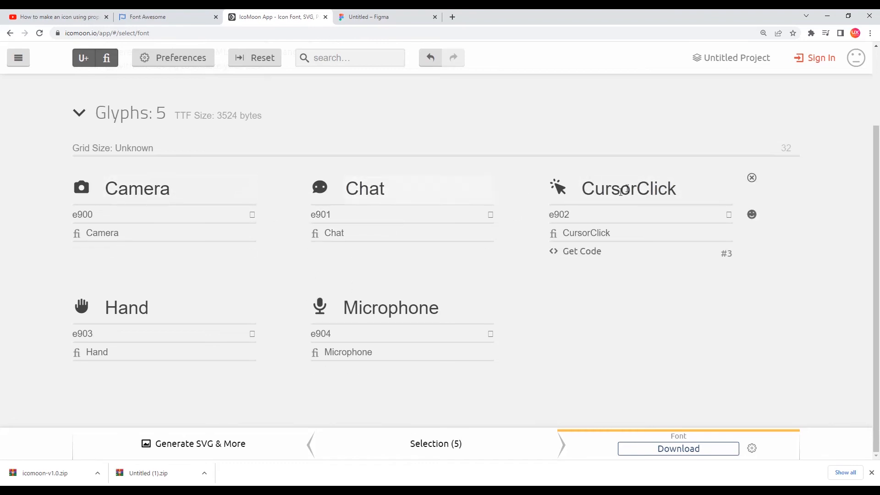
double_click(145, 191)
key(ctrl+c)
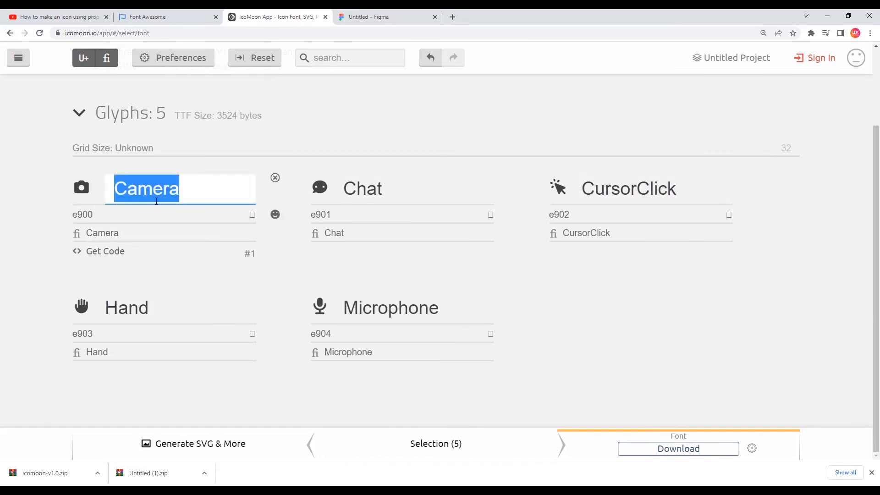
- Switch to the blank Figma file and add a text layer containing the copied name Camera
click(370, 19)
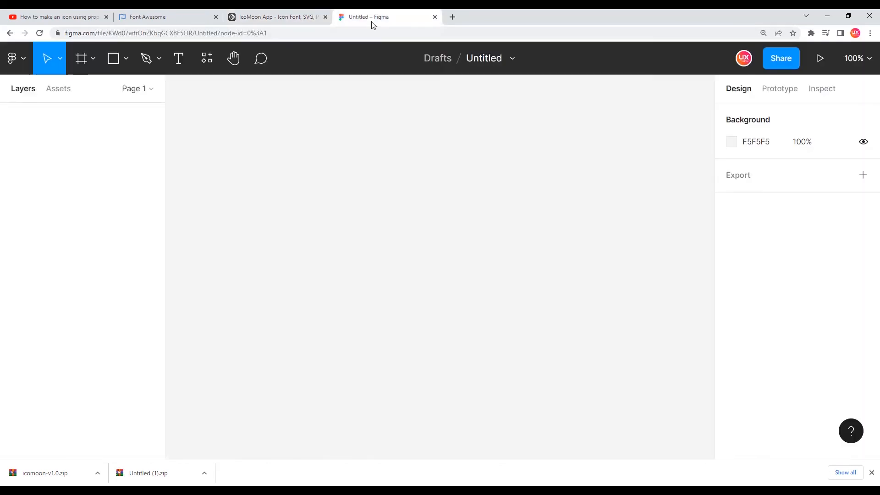
key(t)
click(362, 248)
key(ctrl+v)
scroll(383, 253, up, 5)
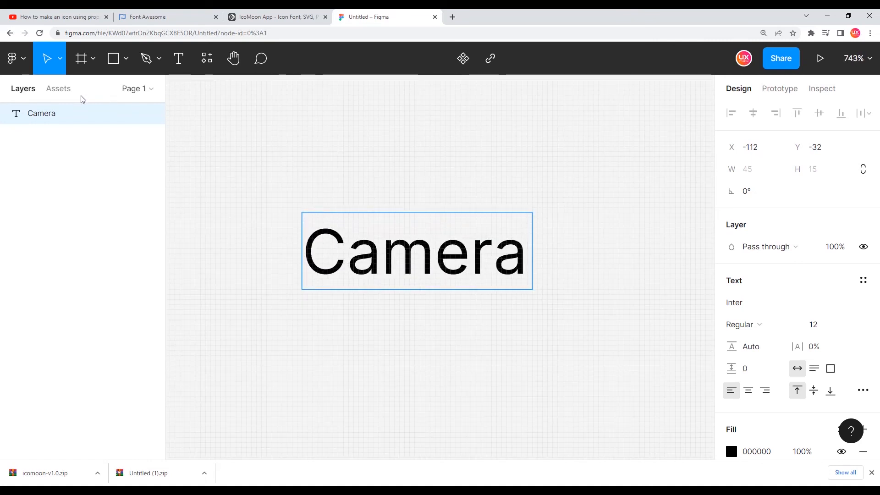
key(Escape)
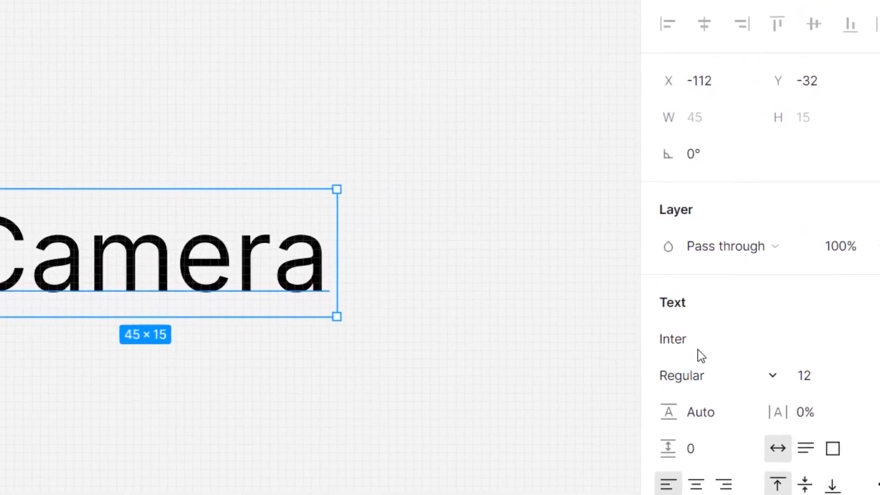
- Set the font of the Camera text layer to icomoon
click(700, 344)
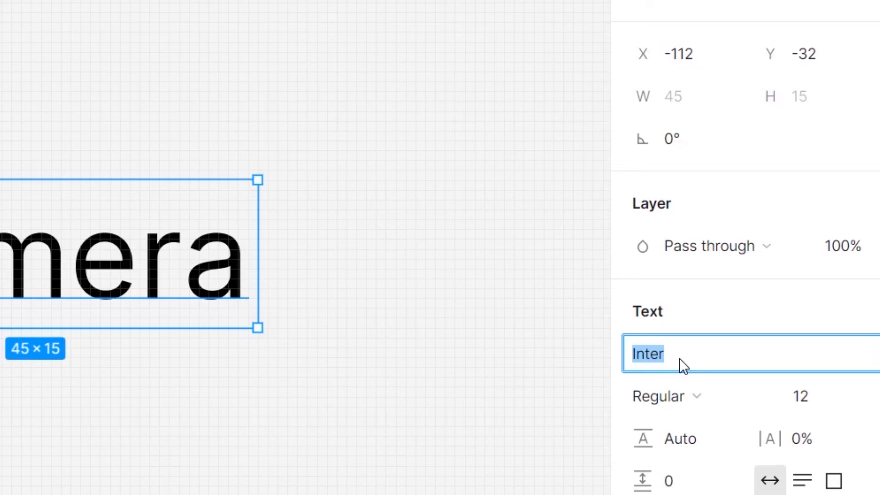
text(Icomoon)
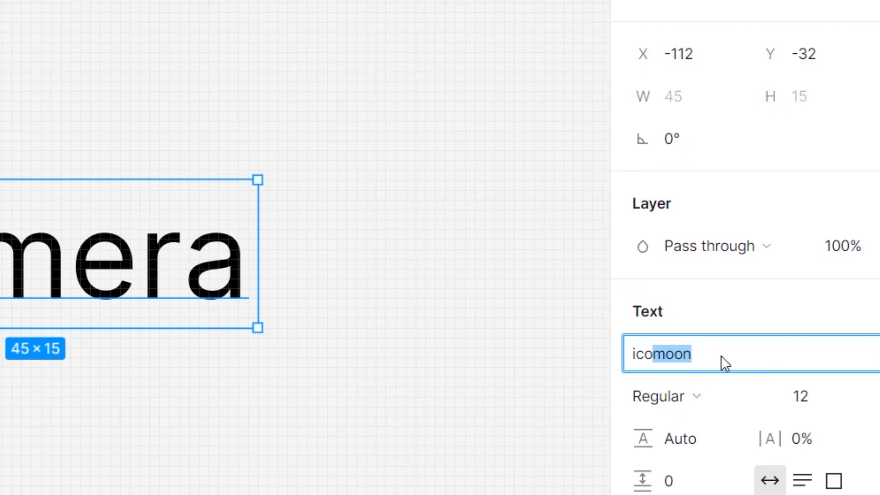
key(Return)
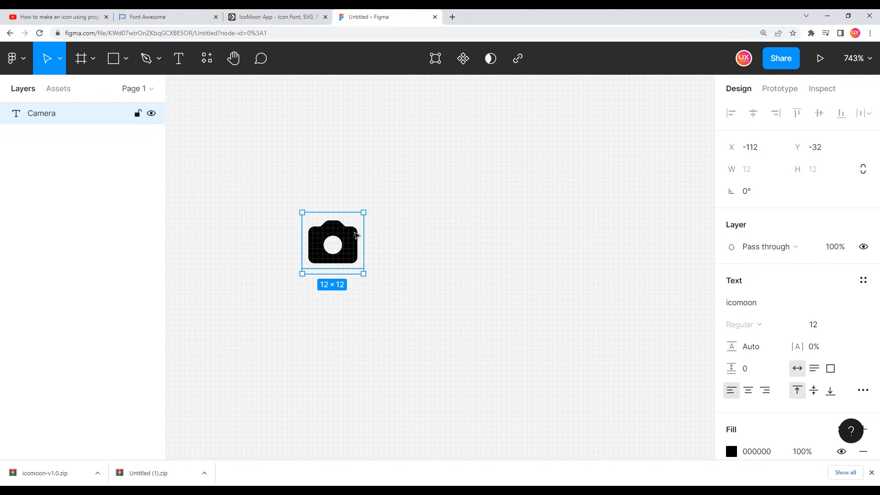
- Copy the Chat glyph's name from IcoMoon into a new Figma text layer and align it beside the camera icon
click(275, 17)
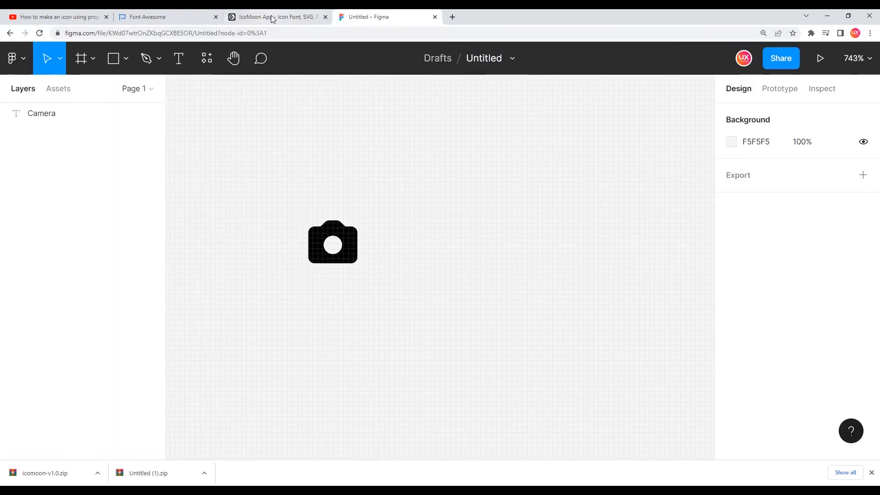
click(271, 16)
double_click(365, 192)
key(ctrl+c)
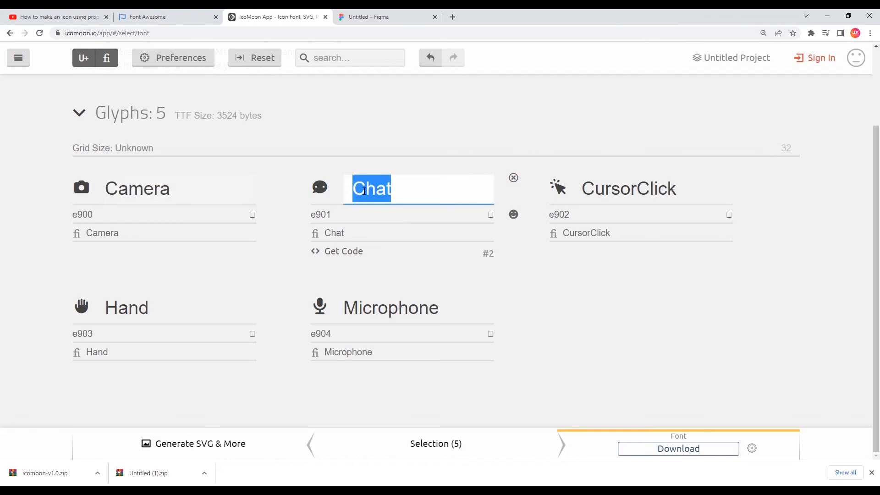
click(383, 17)
key(t)
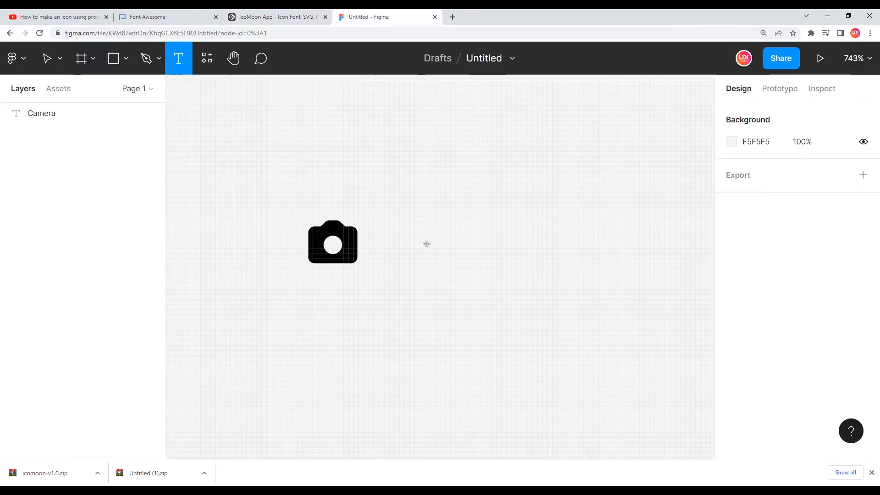
click(425, 242)
key(ctrl+v)
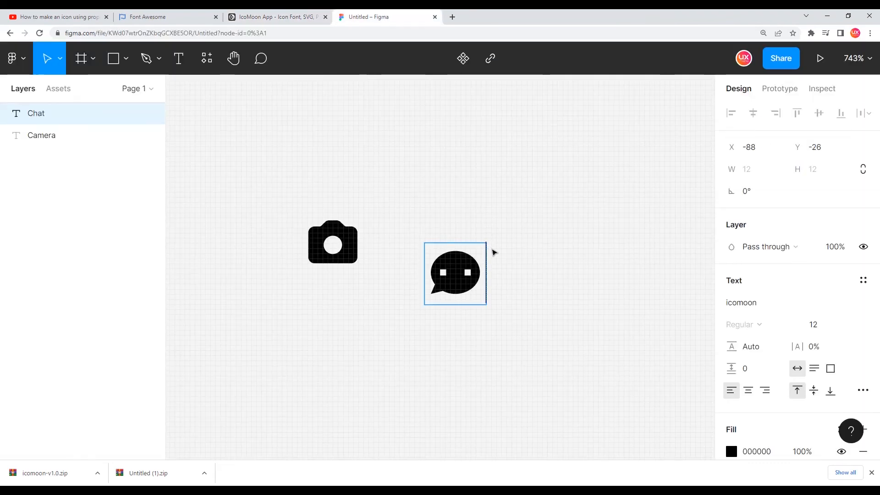
drag(456, 277, 451, 245)
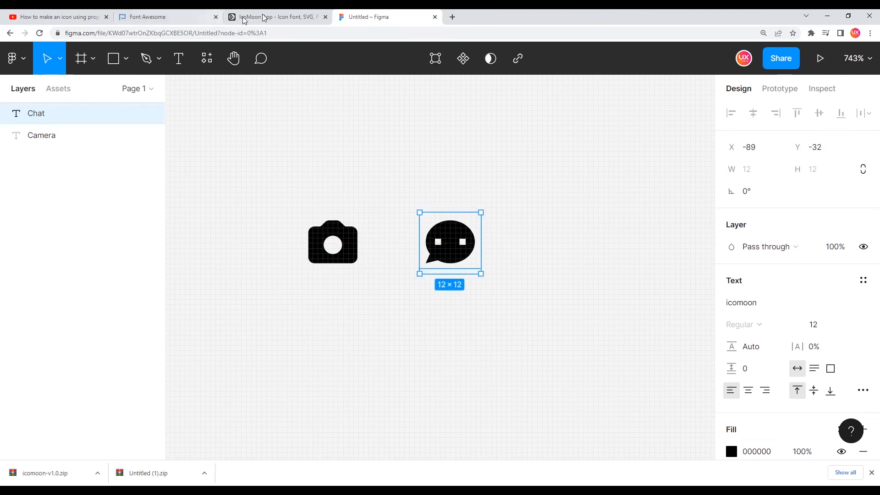
- Copy the CursorClick glyph's name from IcoMoon into a new Figma text layer and align it in the icon row with equal spacing
click(263, 16)
click(603, 193)
double_click(602, 193)
key(ctrl+c)
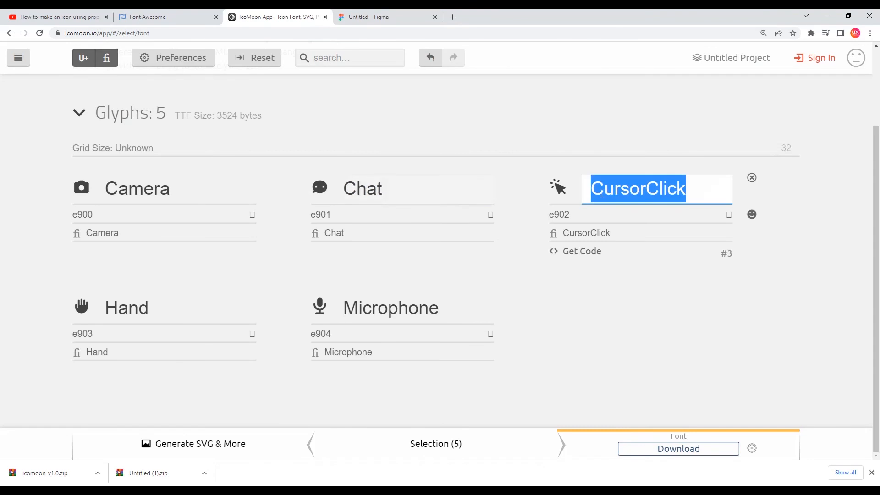
click(385, 17)
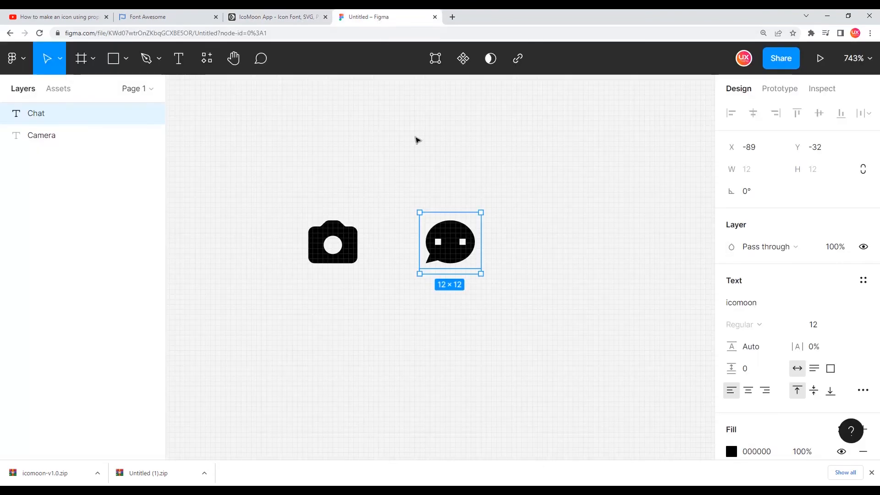
key(t)
click(555, 245)
key(ctrl+v)
key(Escape)
drag(598, 285, 578, 253)
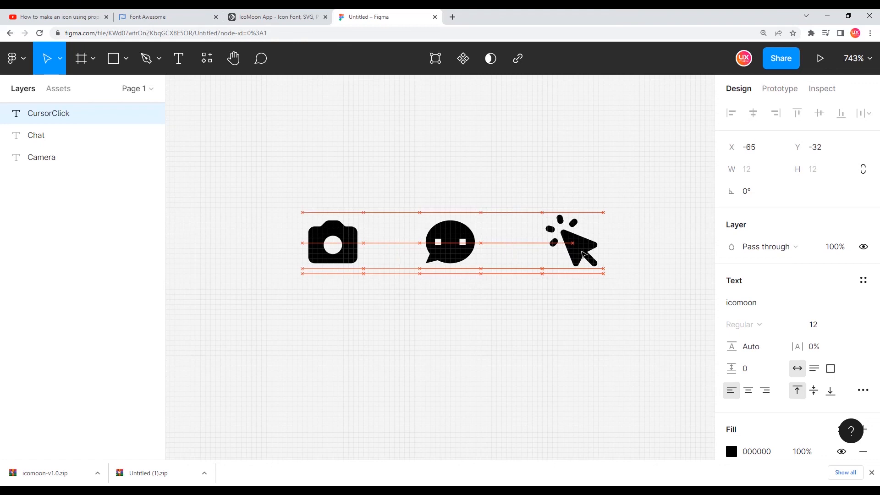
click(277, 17)
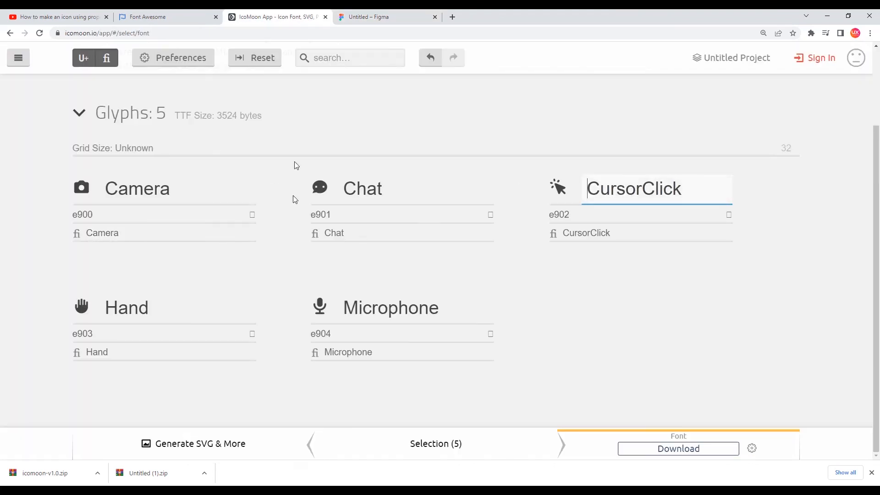
click(374, 17)
click(488, 164)
double_click(601, 244)
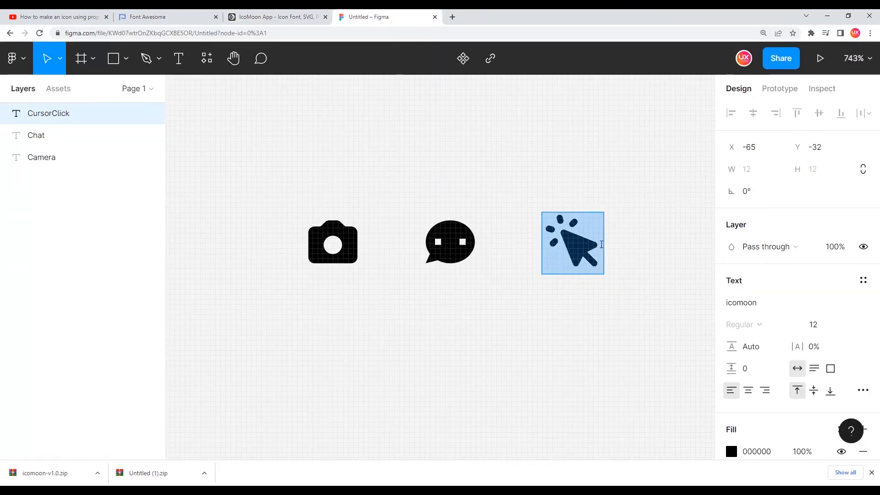
key(Escape)
- Set the font size of the camera icon text to 50
click(351, 238)
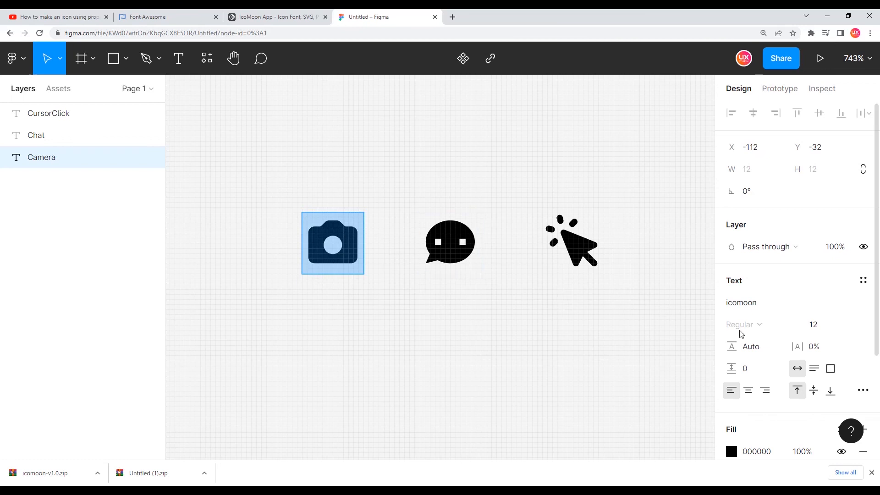
click(825, 325)
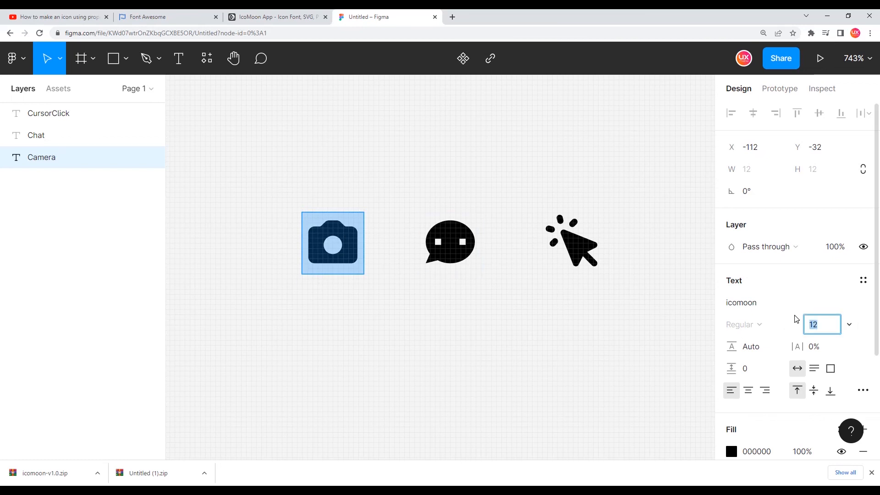
text(50)
key(Return)
- Move the camera icon clear of the chat icon to about X -139, Y -36, and deselect it
drag(496, 351, 369, 341)
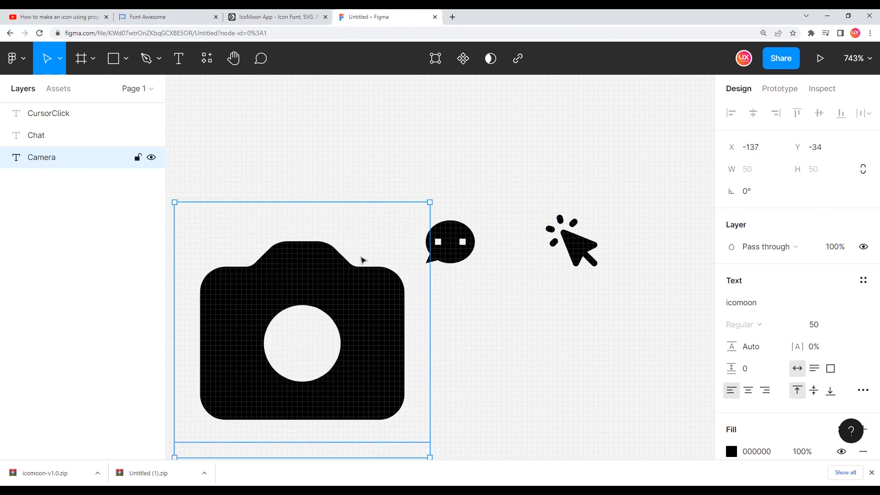
drag(367, 285, 362, 280)
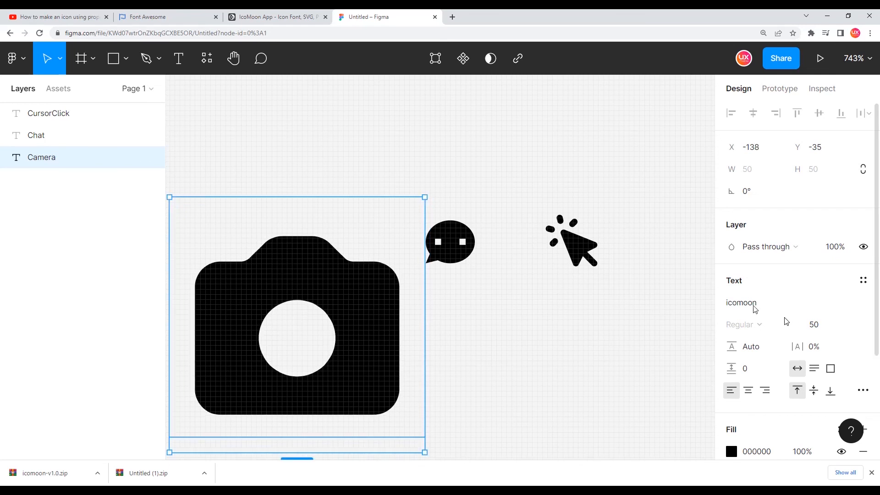
drag(391, 321, 387, 319)
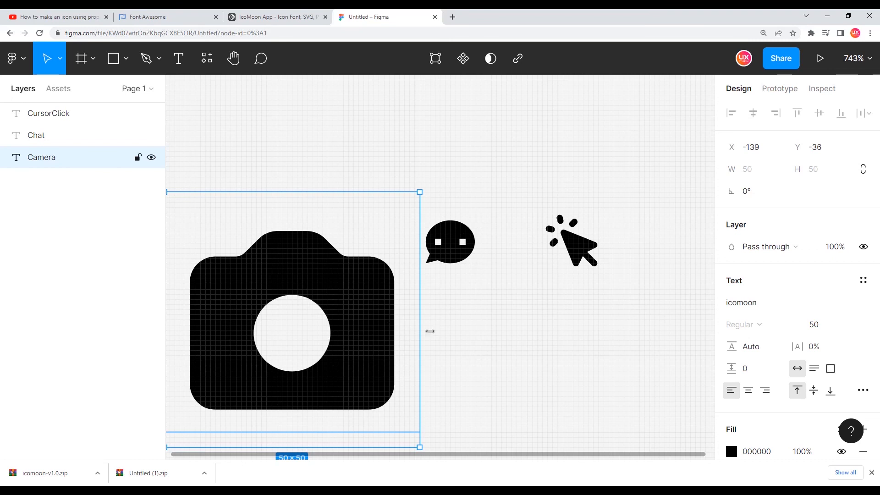
drag(444, 325, 471, 324)
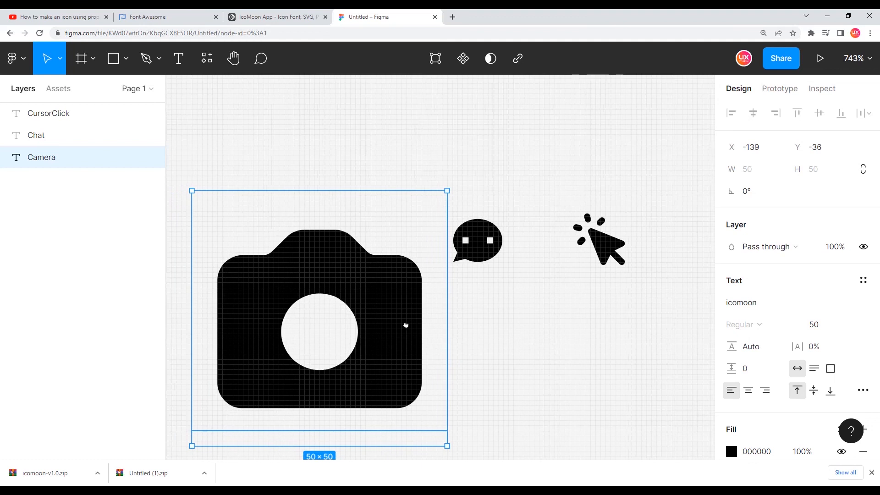
click(474, 327)
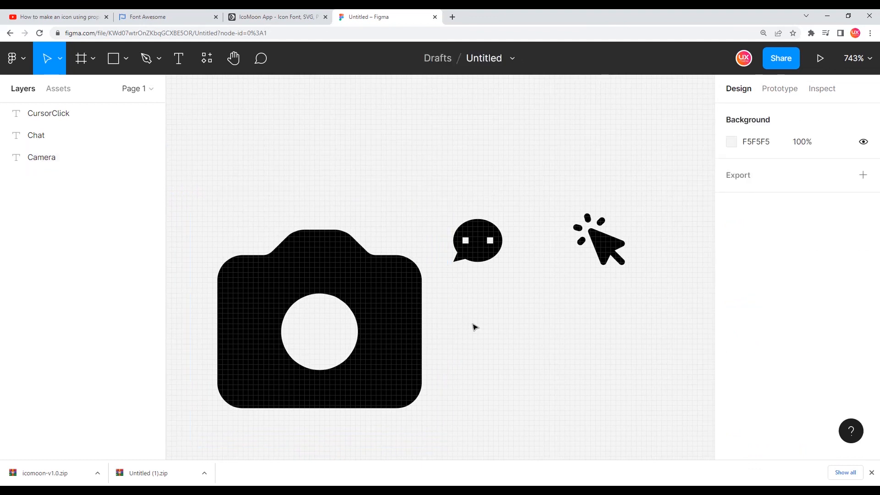